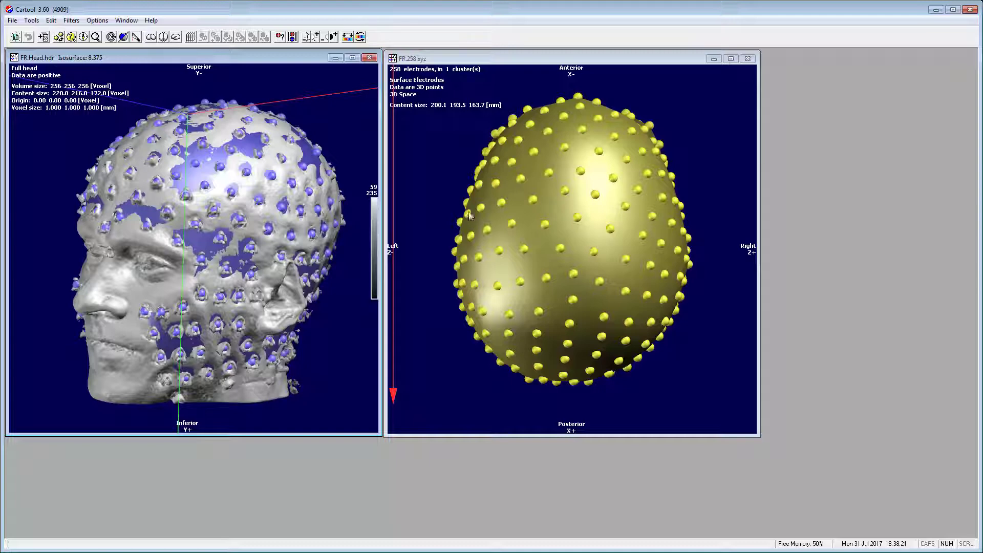
Rotate the scanned head, the FR.258.xyz layout and the EGI 257 template side by side.
{"action": "left_click_drag", "start_coordinate": [325, 241], "coordinate": [290, 236]}
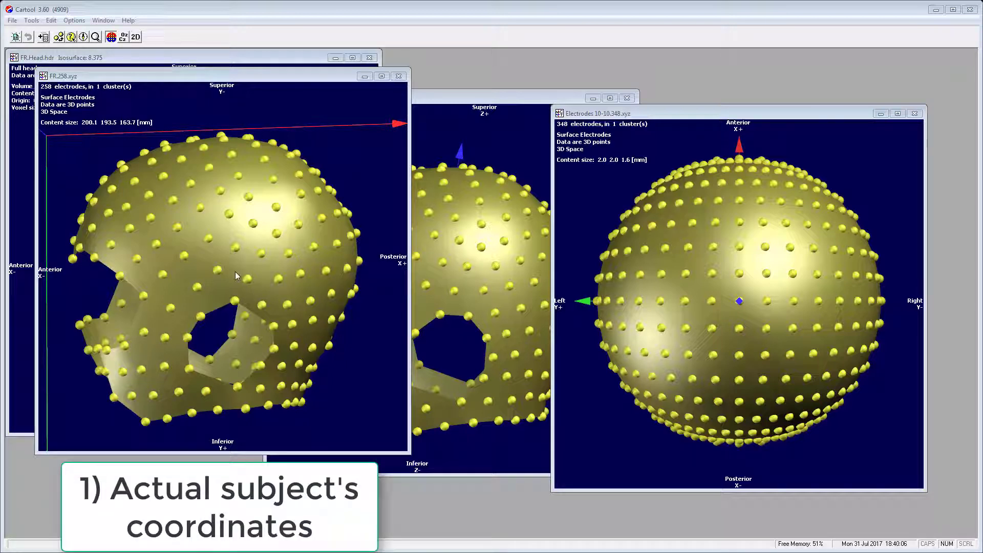
{"action": "left_click_drag", "start_coordinate": [235, 272], "coordinate": [129, 307]}
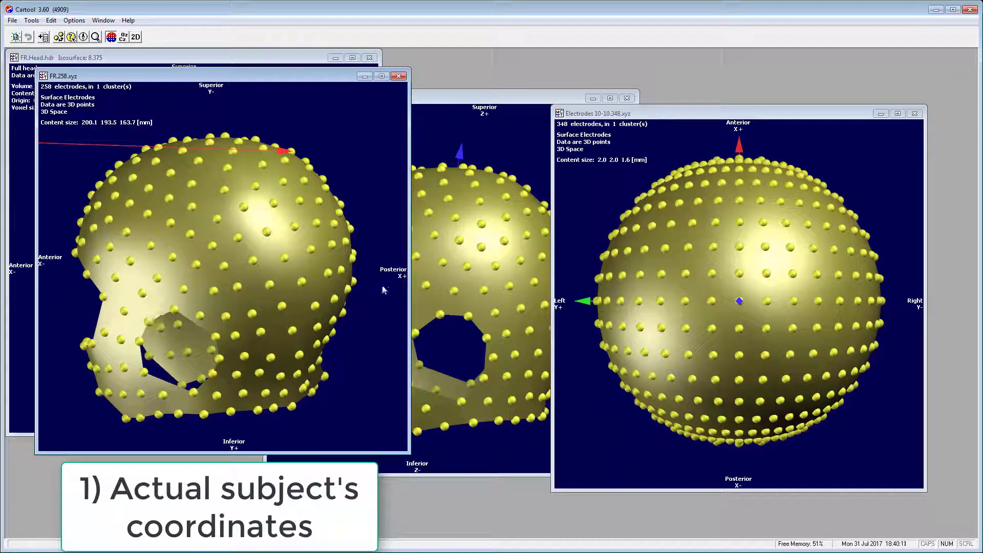
{"action": "left_click_drag", "start_coordinate": [441, 224], "coordinate": [477, 231]}
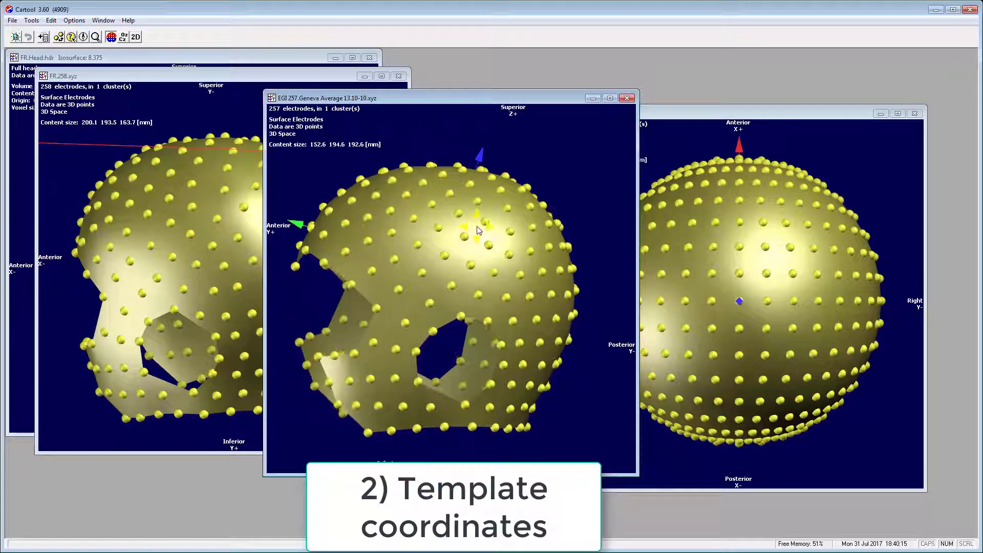
Turn the EGI 257 and 10-10 heads, show 10-10 electrode names, then profile the scanned head.
{"action": "left_click_drag", "start_coordinate": [440, 298], "coordinate": [406, 302]}
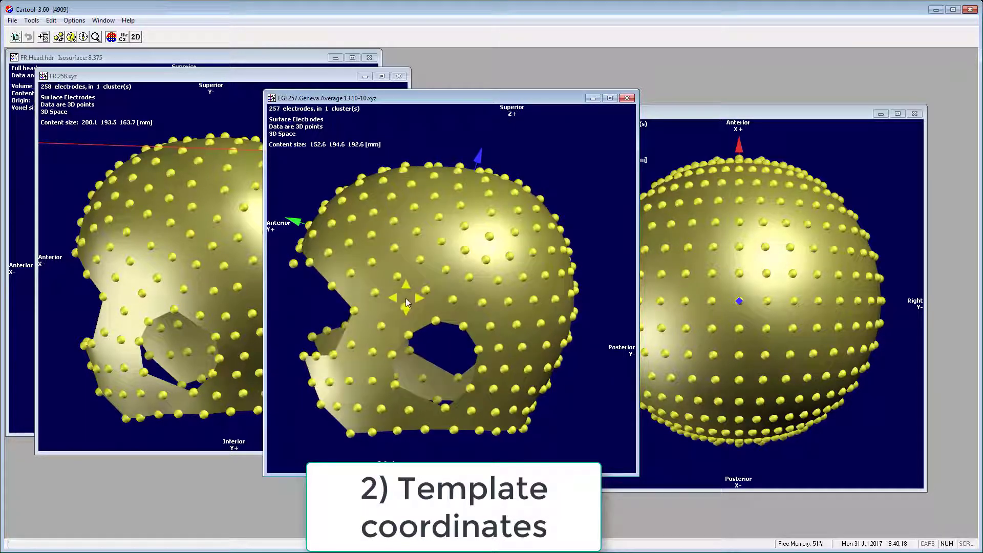
{"action": "left_click_drag", "start_coordinate": [732, 397], "coordinate": [787, 321]}
{"action": "key", "text": "n"}
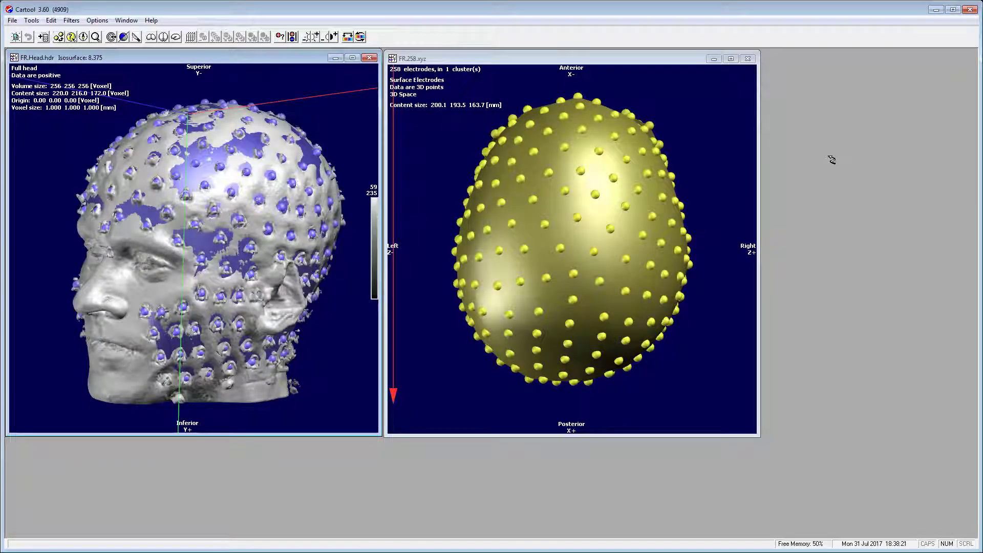
{"action": "left_click_drag", "start_coordinate": [328, 243], "coordinate": [289, 236]}
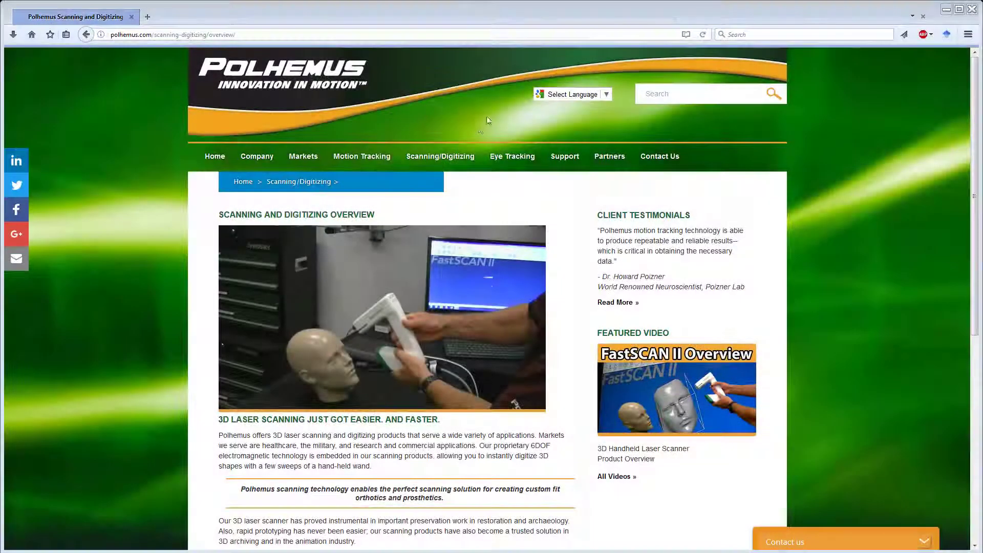
Go to Polhemus Scanning/Digitizing > Digitizing Products and scroll through the Fastrak page.
{"action": "mouse_move", "coordinate": [436, 170]}
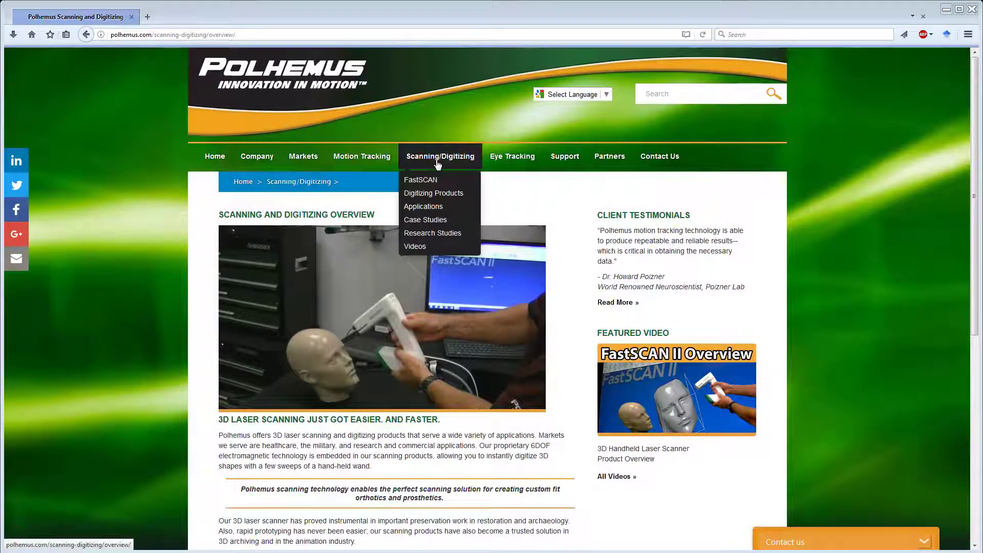
{"action": "left_click", "coordinate": [445, 196]}
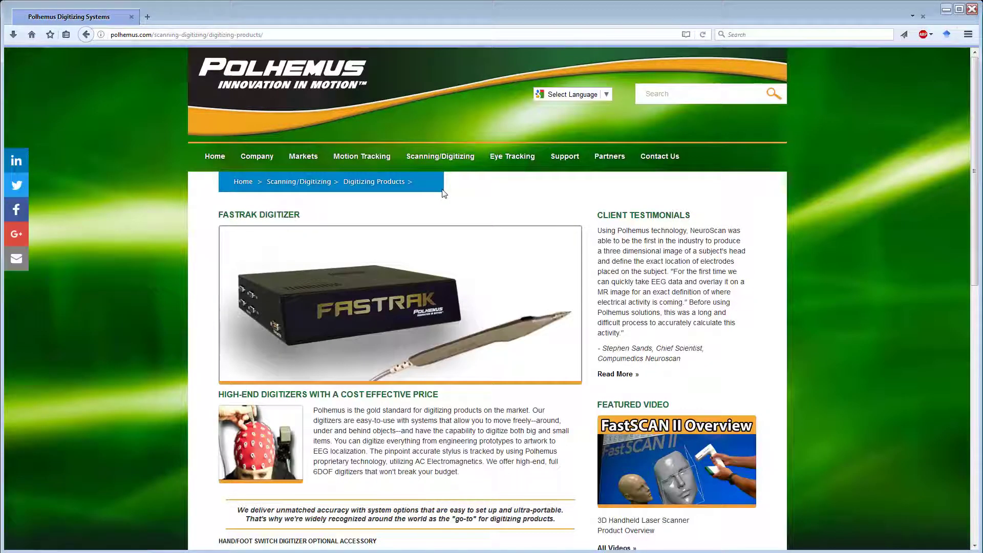
{"action": "scroll", "coordinate": [443, 193], "scroll_direction": "down", "scroll_amount": 2}
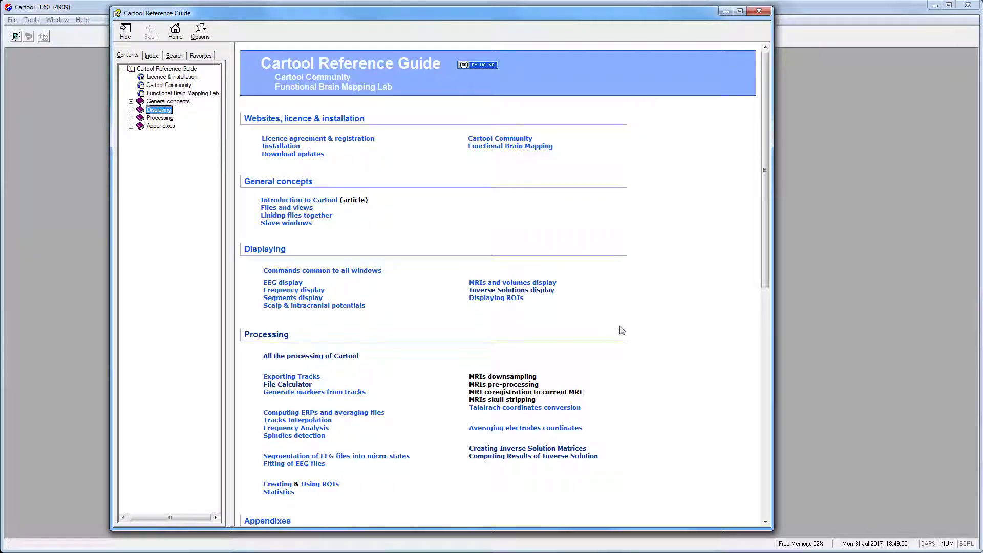
Go through Appendix C Cartool file formats to the .xyz Electrodes coordinates for head section.
{"action": "scroll", "coordinate": [623, 330], "scroll_direction": "down", "scroll_amount": 5}
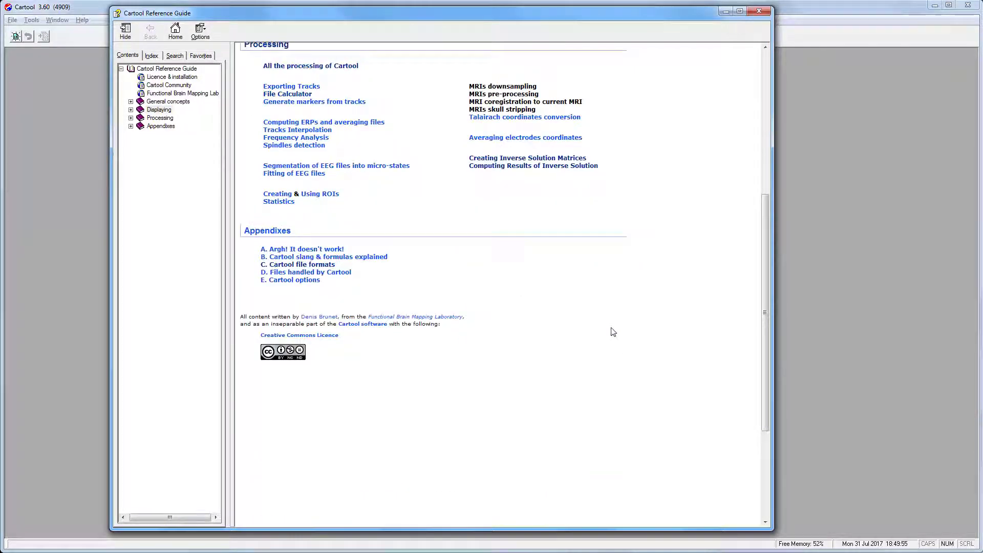
{"action": "left_click", "coordinate": [309, 265]}
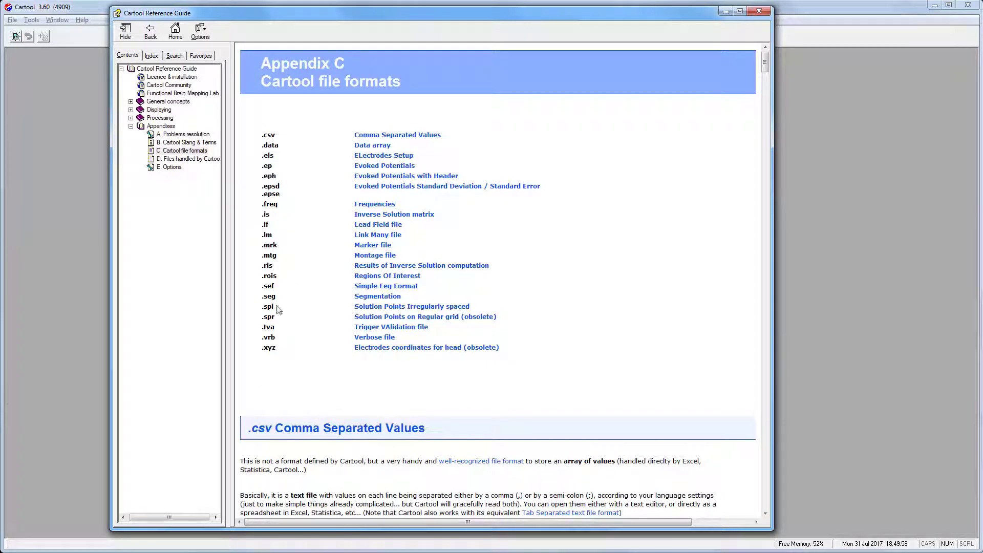
{"action": "left_click", "coordinate": [396, 348]}
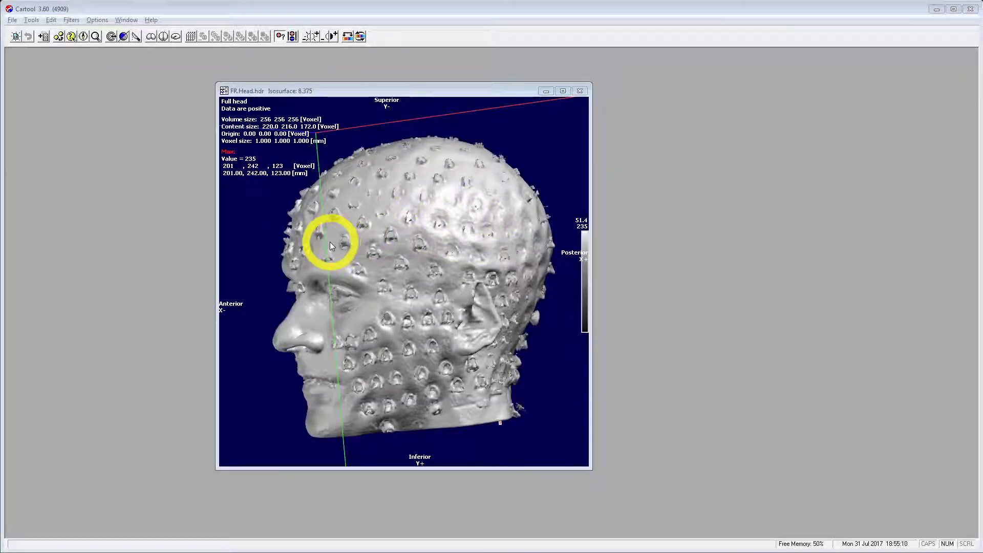
Rotate the FR.Head.hdr scanned head to a frontal view.
{"action": "left_click_drag", "start_coordinate": [330, 245], "coordinate": [446, 281]}
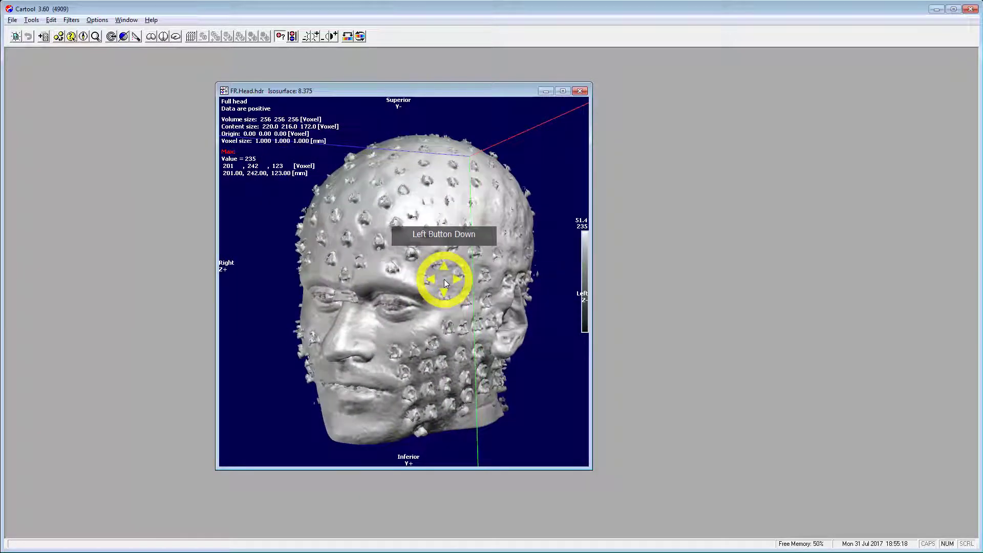
Probe electrode caps on the scalp and mark the first four positions with M.
{"action": "middle_click", "coordinate": [365, 273]}
{"action": "key", "text": "m"}
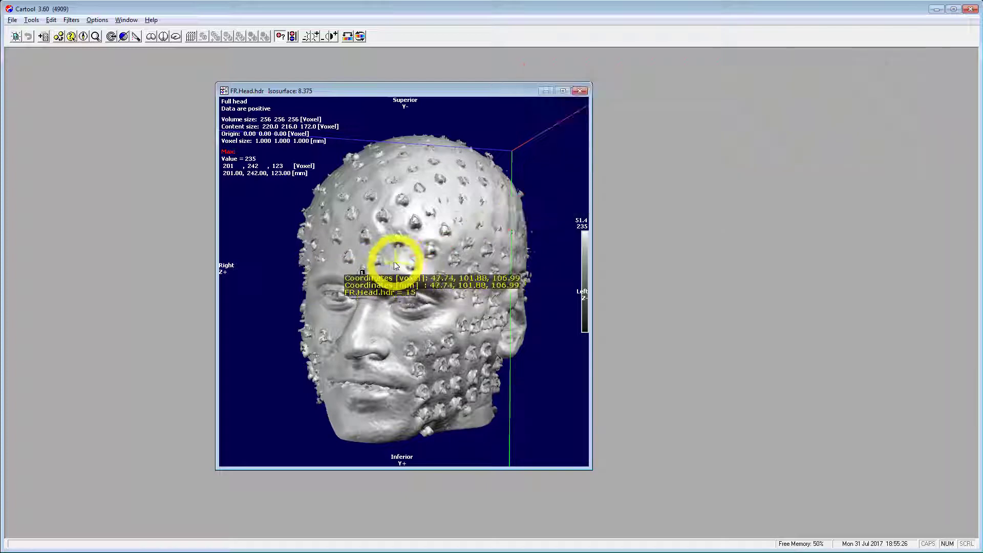
{"action": "middle_click", "coordinate": [376, 263]}
{"action": "middle_click", "coordinate": [377, 261]}
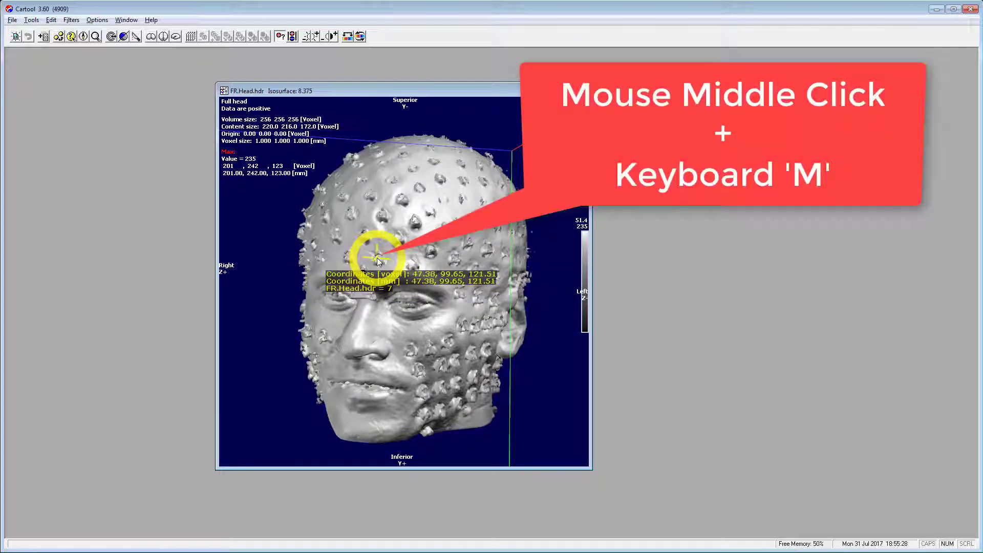
{"action": "middle_click", "coordinate": [348, 259]}
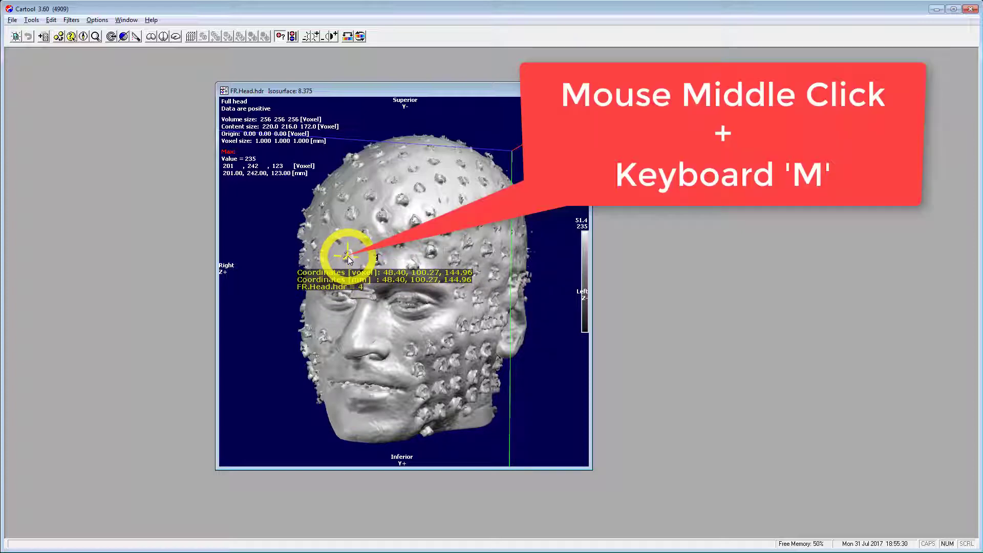
{"action": "mouse_move", "coordinate": [348, 256]}
{"action": "middle_mouse_down"}
{"action": "mouse_move", "coordinate": [374, 247]}
{"action": "mouse_move", "coordinate": [364, 234]}
{"action": "mouse_move", "coordinate": [386, 217]}
{"action": "mouse_move", "coordinate": [400, 243]}
{"action": "middle_mouse_up"}
{"action": "key", "text": "m"}
{"action": "key", "text": "m"}
{"action": "key", "text": "m"}
Zoom in on the forehead and mark the remaining electrodes up to marker 21.
{"action": "left_click_drag", "start_coordinate": [402, 232], "coordinate": [414, 352], "text": "ctrl"}
{"action": "left_click_drag", "start_coordinate": [439, 222], "coordinate": [435, 242]}
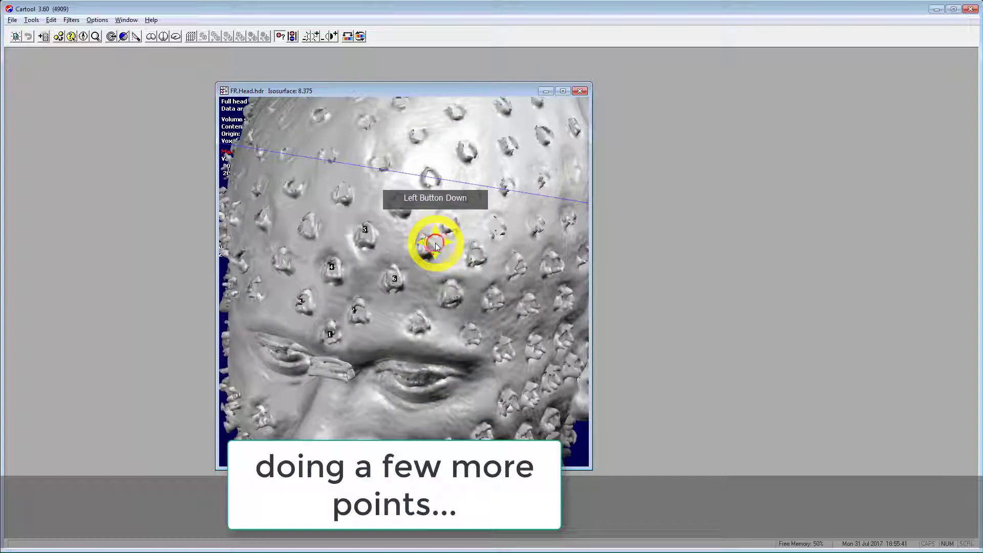
{"action": "middle_click_drag", "start_coordinate": [417, 327], "coordinate": [420, 175]}
{"action": "key", "text": "m"}
{"action": "key", "text": "m"}
{"action": "key", "text": "m"}
{"action": "key", "text": "m"}
{"action": "key", "text": "m"}
{"action": "key", "text": "m"}
{"action": "key", "text": "m"}
{"action": "key", "text": "m"}
{"action": "key", "text": "m"}
{"action": "left_click", "coordinate": [432, 175]}
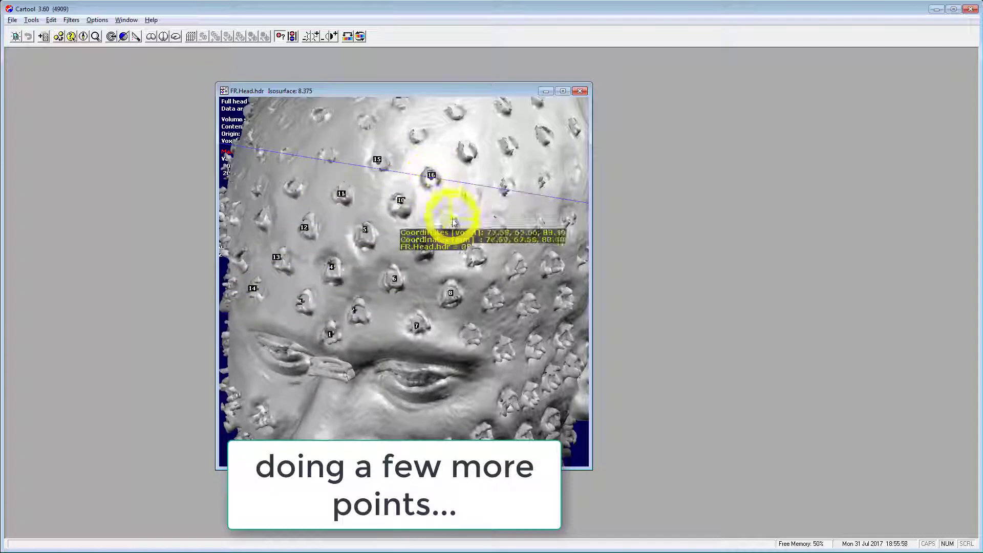
{"action": "left_click", "coordinate": [452, 222]}
{"action": "left_click", "coordinate": [477, 253]}
{"action": "left_click", "coordinate": [500, 297]}
{"action": "left_click", "coordinate": [473, 337]}
{"action": "left_click", "coordinate": [501, 348]}
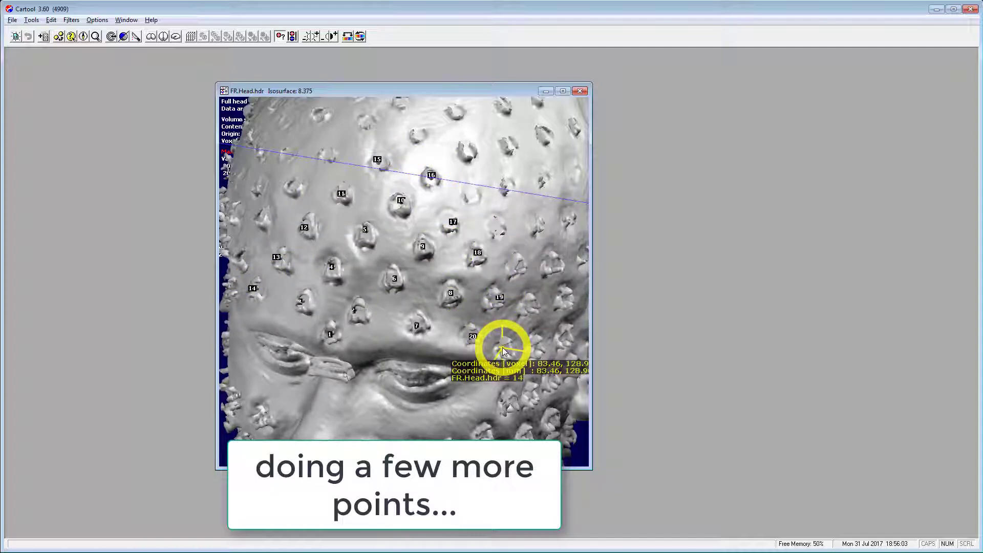
Turn and enlarge the head to inspect the 21 numbered markers.
{"action": "mouse_move", "coordinate": [466, 320]}
{"action": "left_mouse_down"}
{"action": "mouse_move", "coordinate": [465, 312]}
{"action": "mouse_move", "coordinate": [457, 340]}
{"action": "mouse_move", "coordinate": [458, 324]}
{"action": "left_mouse_up"}
{"action": "scroll", "coordinate": [458, 324], "scroll_direction": "up", "scroll_amount": 3}
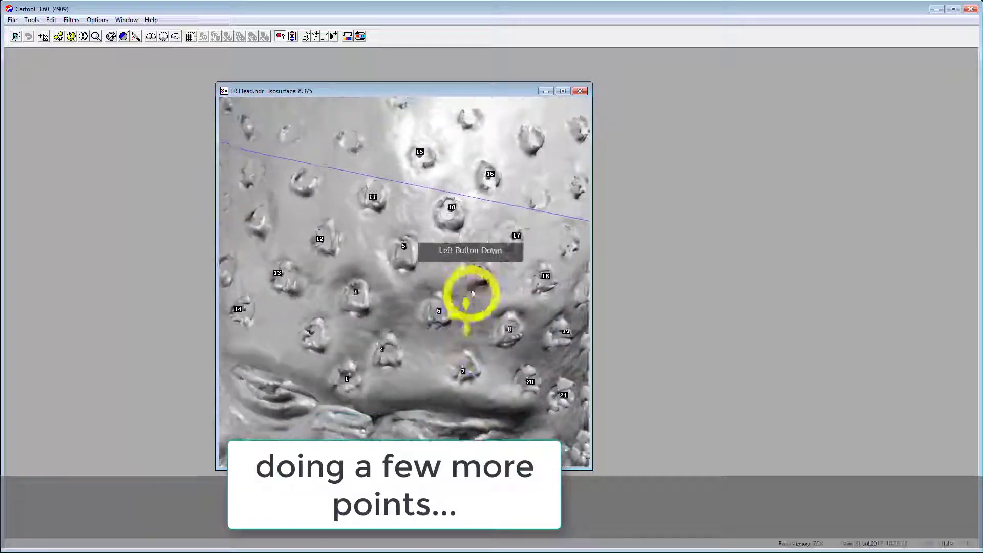
{"action": "key", "text": "alt+Tab"}
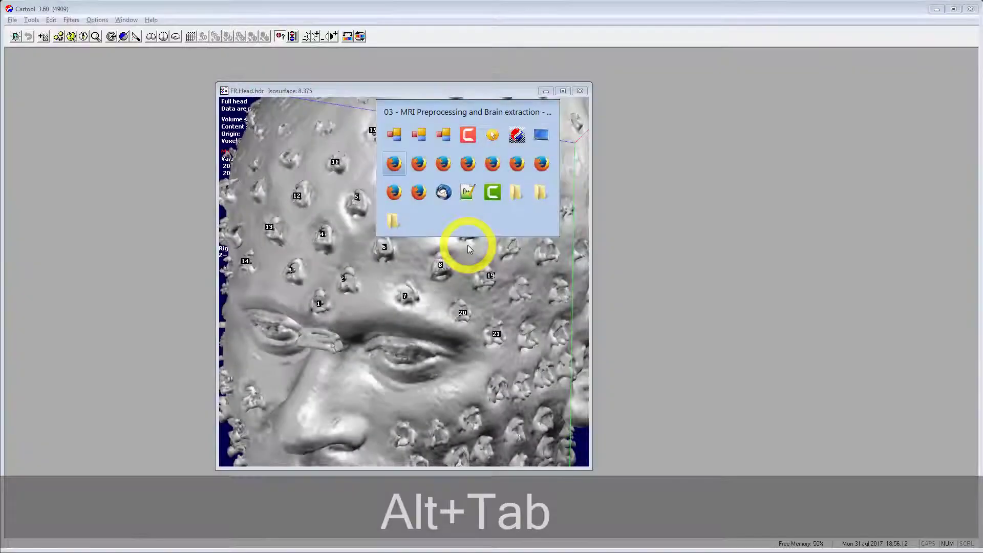
{"action": "key", "text": "alt+Tab"}
{"action": "key", "text": "alt+Tab"}
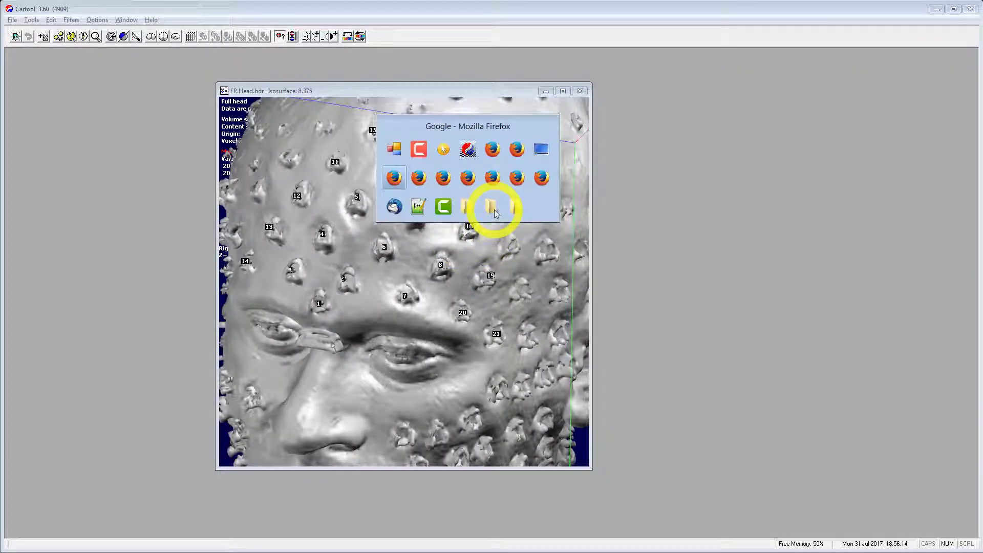
Open FR.Head.hdr.mrk in Notepad and save it as FR.Head.hdr.mrk.xyz.
{"action": "left_click", "coordinate": [470, 210]}
{"action": "left_click", "coordinate": [179, 142]}
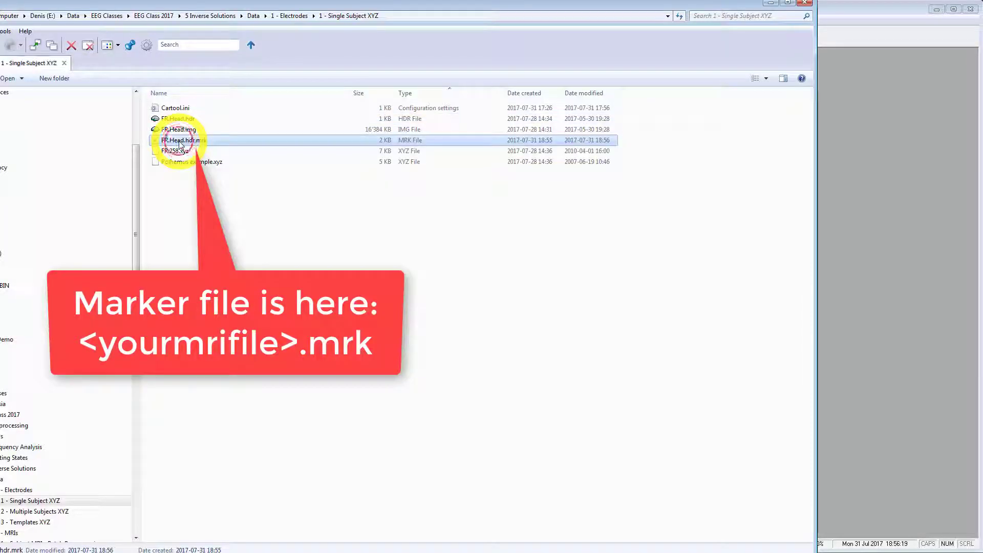
{"action": "double_click", "coordinate": [180, 141]}
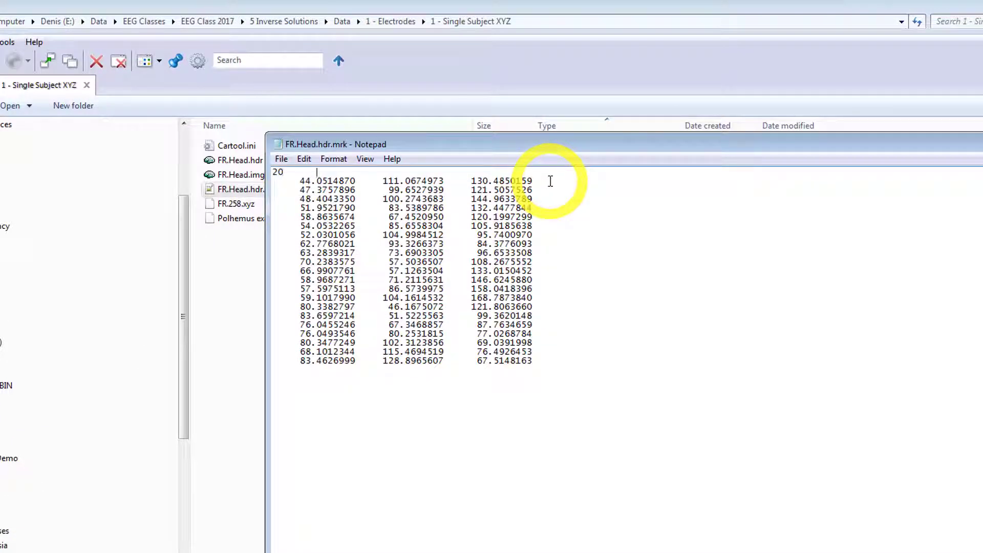
{"action": "key", "text": "alt+f"}
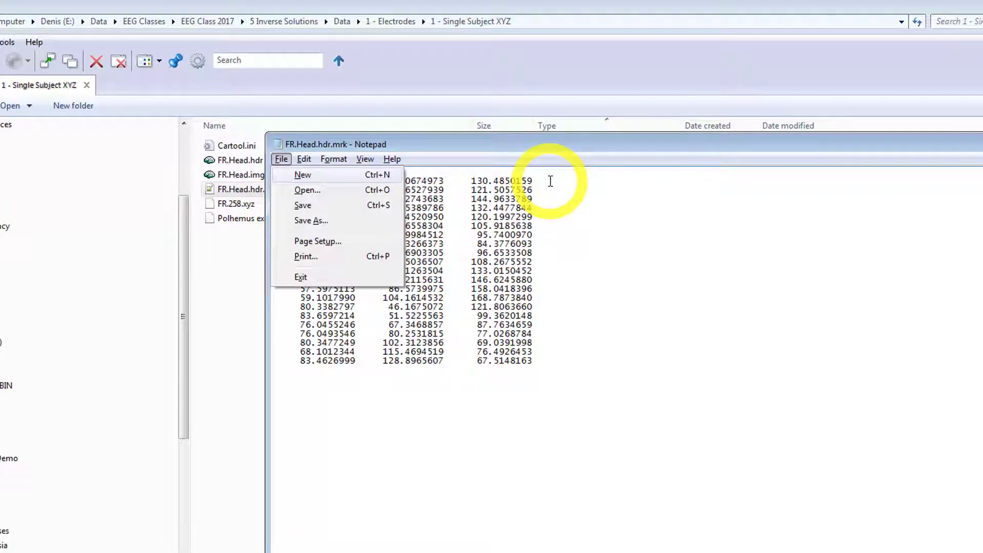
{"action": "left_click", "coordinate": [313, 222]}
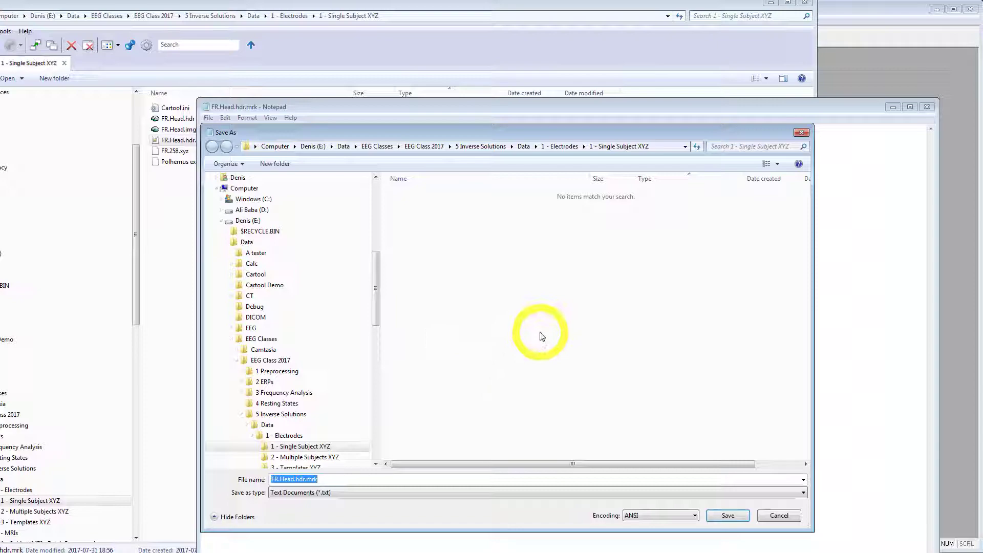
{"action": "left_click", "coordinate": [349, 478]}
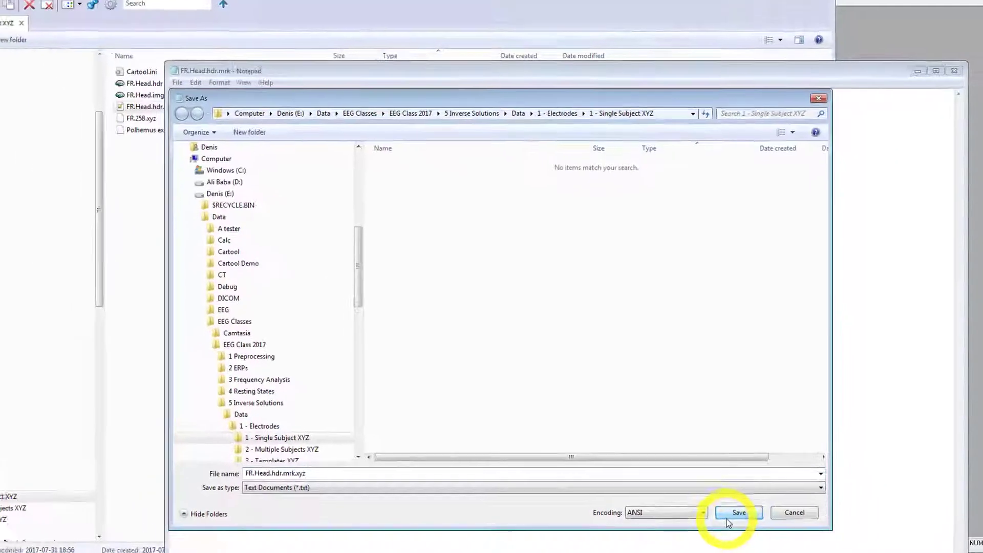
{"action": "left_click", "coordinate": [776, 503]}
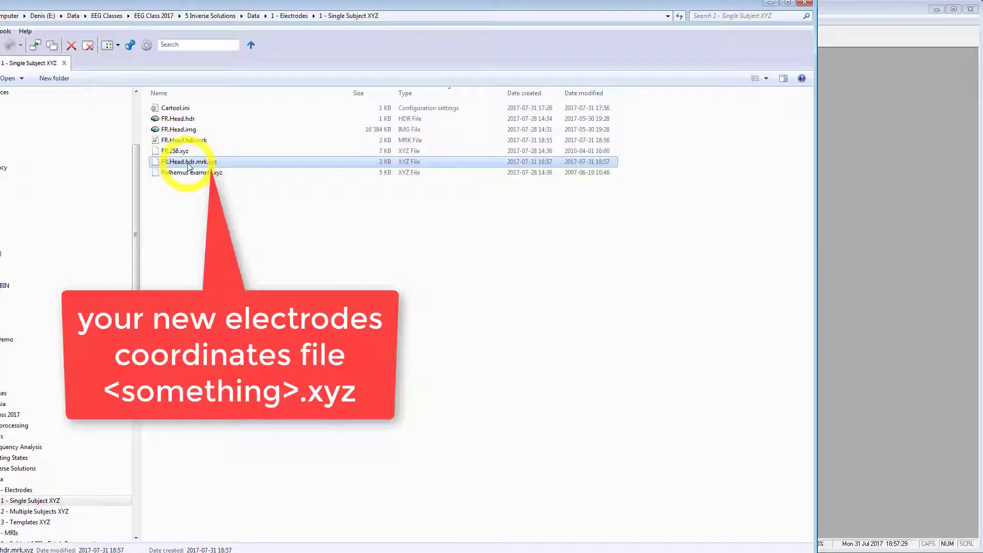
Open FR.Head.hdr.mrk.xyz in Cartool as a 20-electrode layout.
{"action": "left_click_drag", "start_coordinate": [188, 167], "coordinate": [761, 286]}
{"action": "key", "text": "alt+Tab"}
{"action": "key", "text": "alt+shift+Tab"}
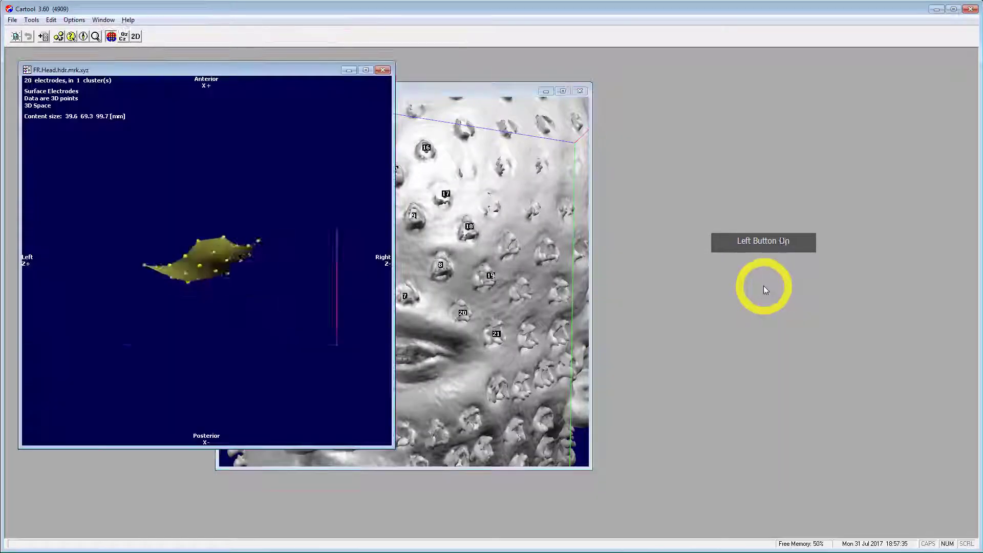
Rotate the 20-electrode surface to frontal and overlay it onto the FR.Head full head.
{"action": "left_click", "coordinate": [233, 82]}
{"action": "left_click_drag", "start_coordinate": [235, 76], "coordinate": [710, 120]}
{"action": "left_click_drag", "start_coordinate": [709, 358], "coordinate": [699, 193]}
{"action": "left_click", "coordinate": [453, 290]}
{"action": "left_click_drag", "start_coordinate": [439, 289], "coordinate": [436, 229]}
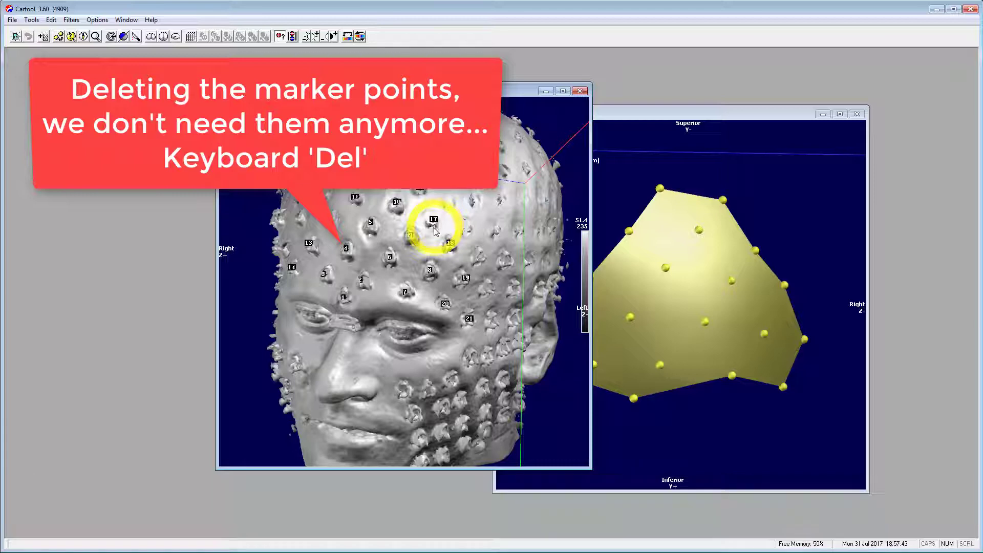
{"action": "left_click_drag", "start_coordinate": [652, 205], "coordinate": [642, 180]}
{"action": "left_click", "coordinate": [672, 114]}
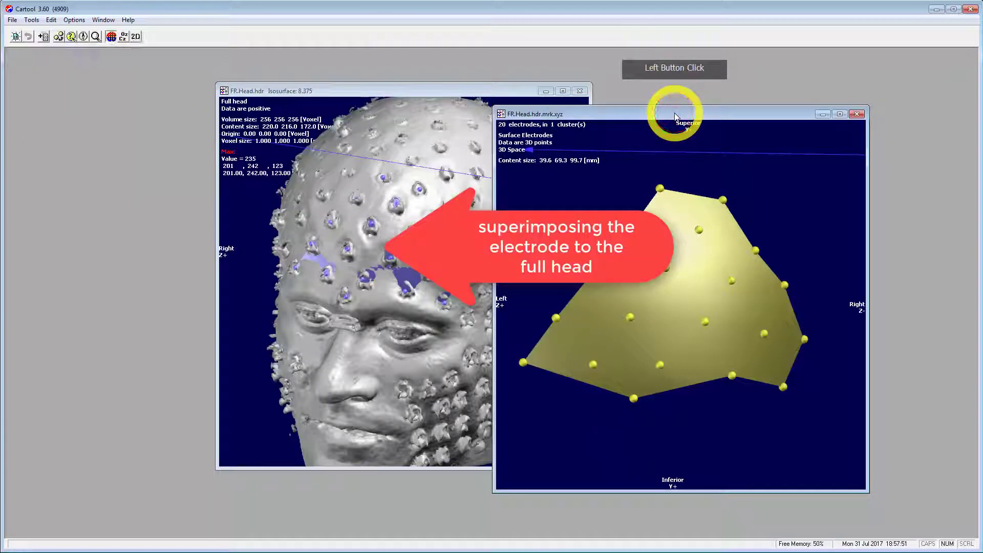
Change the electrodes' Depth-shifting trick, then rotate the head to check the forehead fit.
{"action": "key", "text": "alt+o"}
{"action": "key", "text": "d"}
{"action": "key", "text": "Down"}
{"action": "key", "text": "Return"}
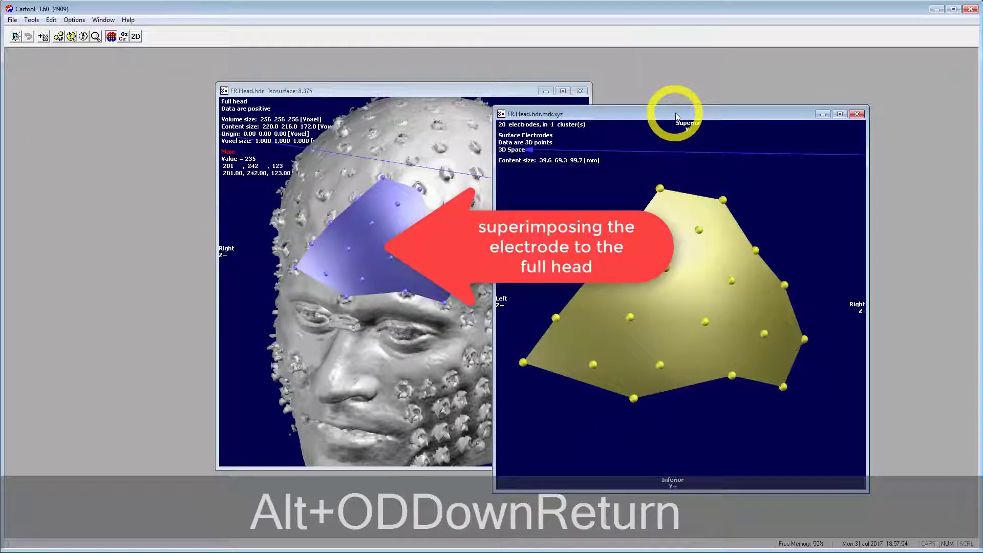
{"action": "left_click", "coordinate": [538, 91]}
{"action": "left_click_drag", "start_coordinate": [406, 242], "coordinate": [443, 290]}
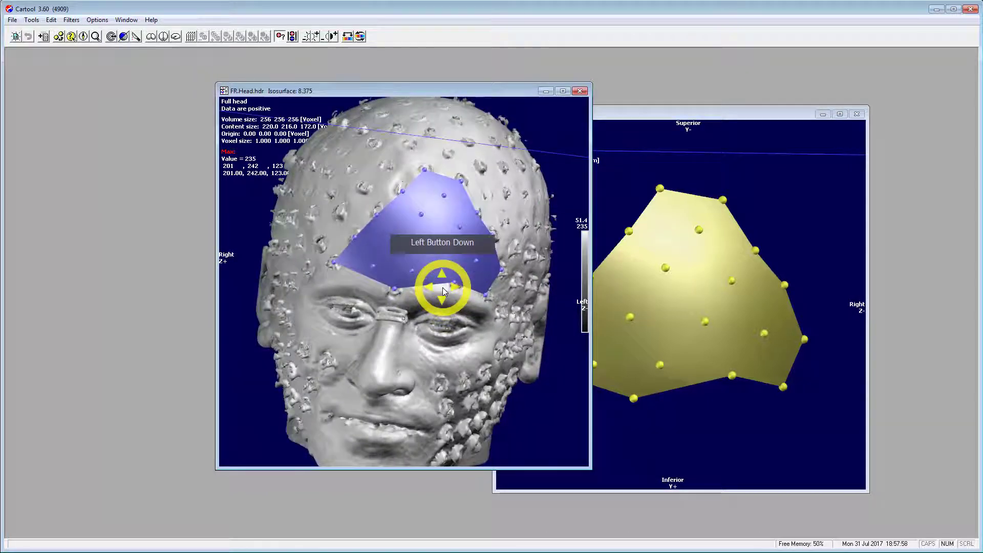
{"action": "left_click", "coordinate": [654, 287]}
{"action": "left_click", "coordinate": [454, 257]}
{"action": "left_click_drag", "start_coordinate": [454, 256], "coordinate": [451, 335]}
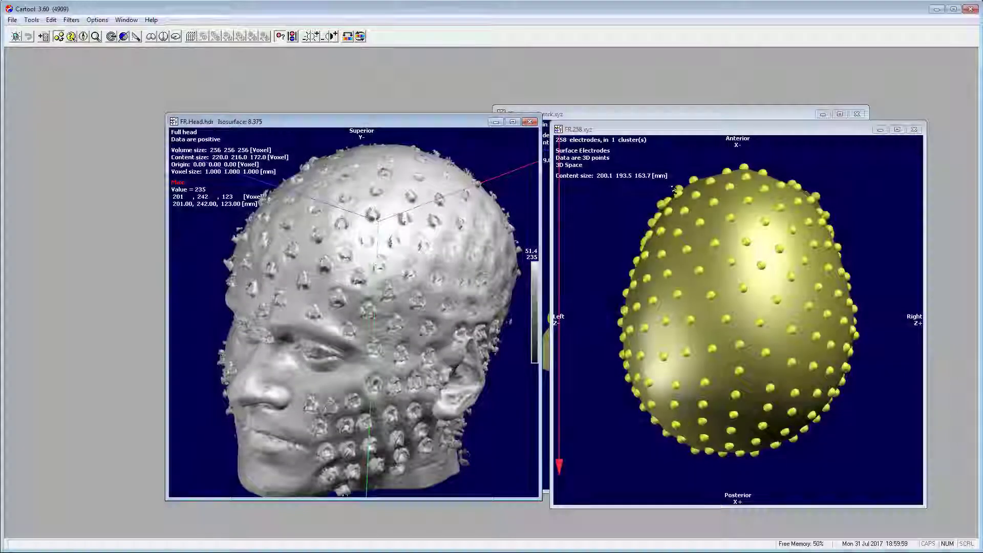
Set FR.258.xyz's Depth-shifting trick to Off, then view the head in profile and back frontally.
{"action": "left_click", "coordinate": [695, 130]}
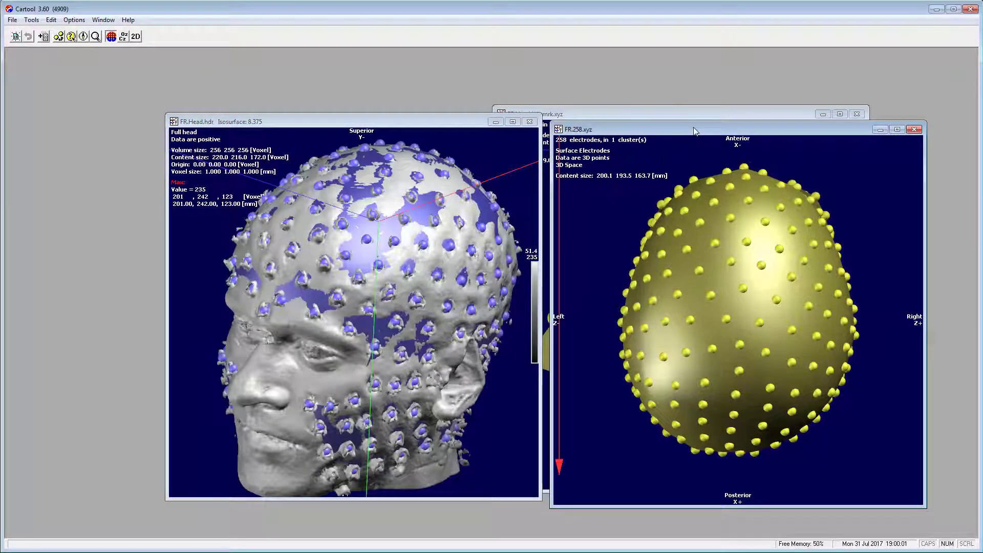
{"action": "key", "text": "alt+o"}
{"action": "key", "text": "d"}
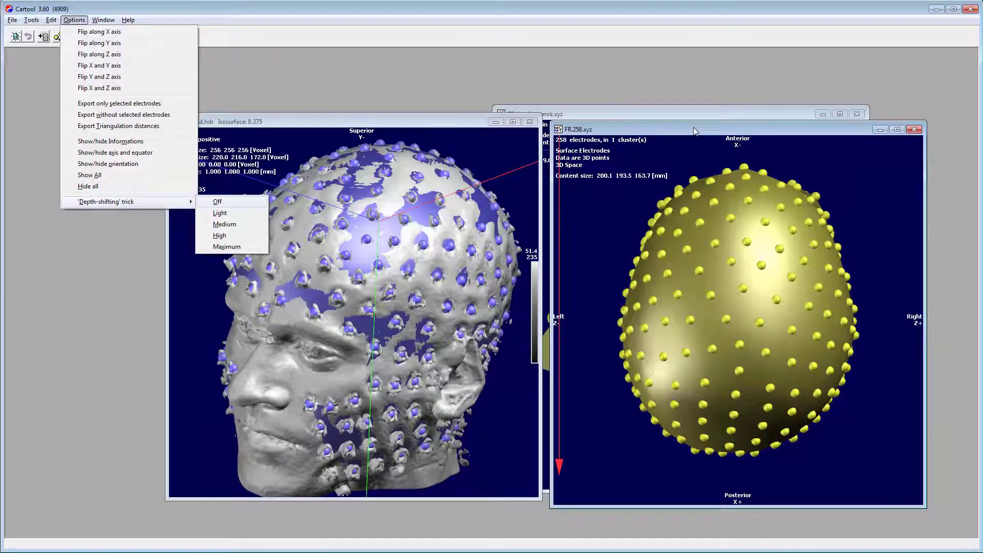
{"action": "key", "text": "Return"}
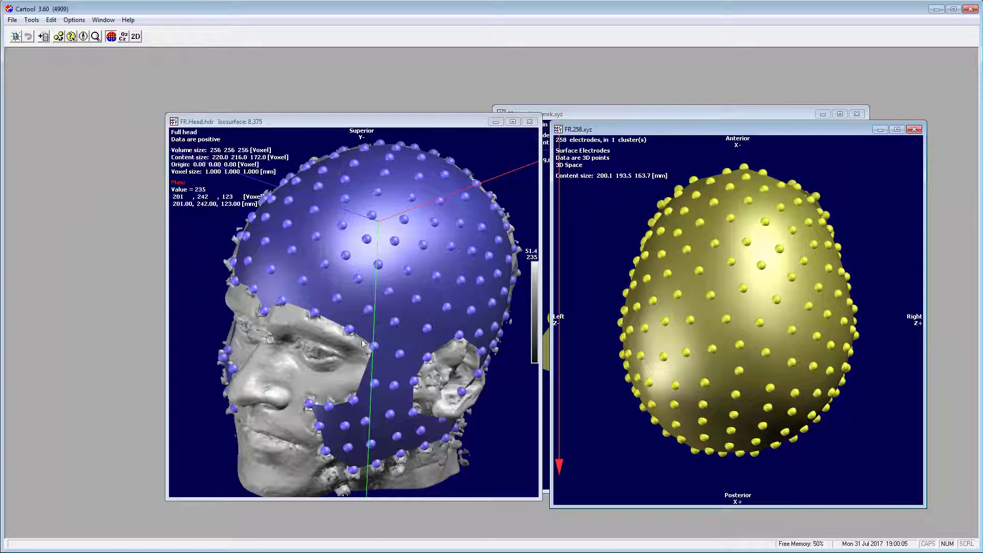
{"action": "left_click_drag", "start_coordinate": [363, 343], "coordinate": [288, 311]}
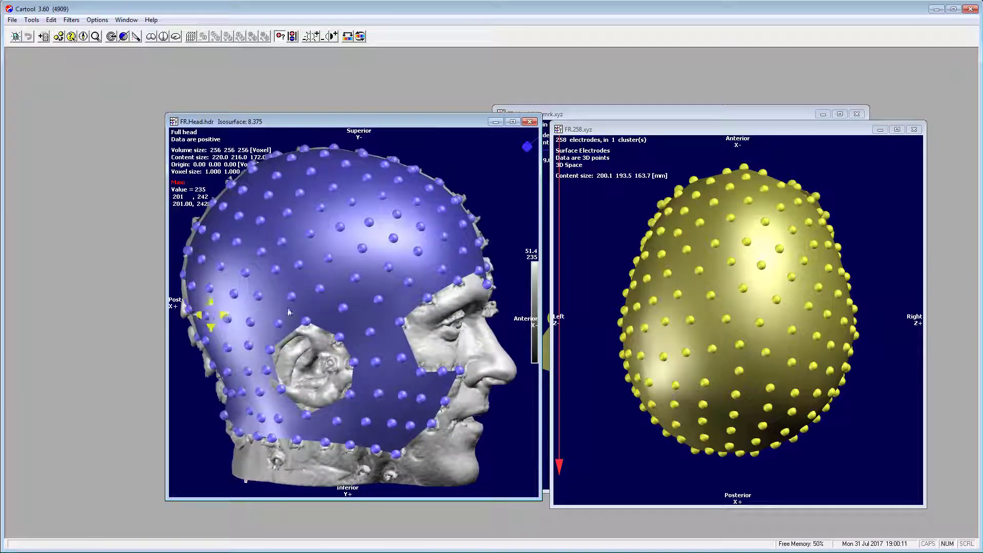
{"action": "left_click_drag", "start_coordinate": [471, 307], "coordinate": [328, 360]}
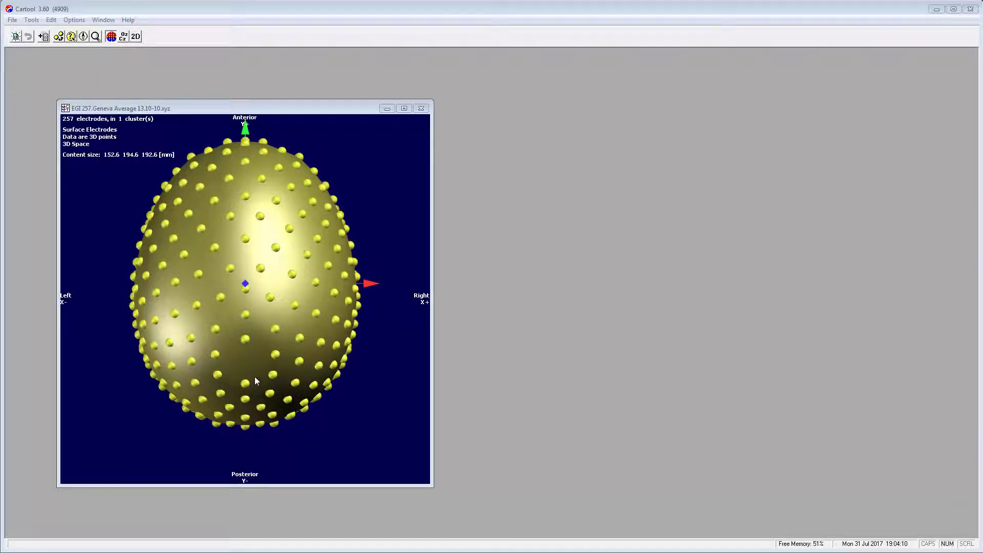
Tilt the EGI 257 template cap obliquely, then scroll the Downloads page to Electrodes coordinates.
{"action": "left_click_drag", "start_coordinate": [255, 378], "coordinate": [272, 306]}
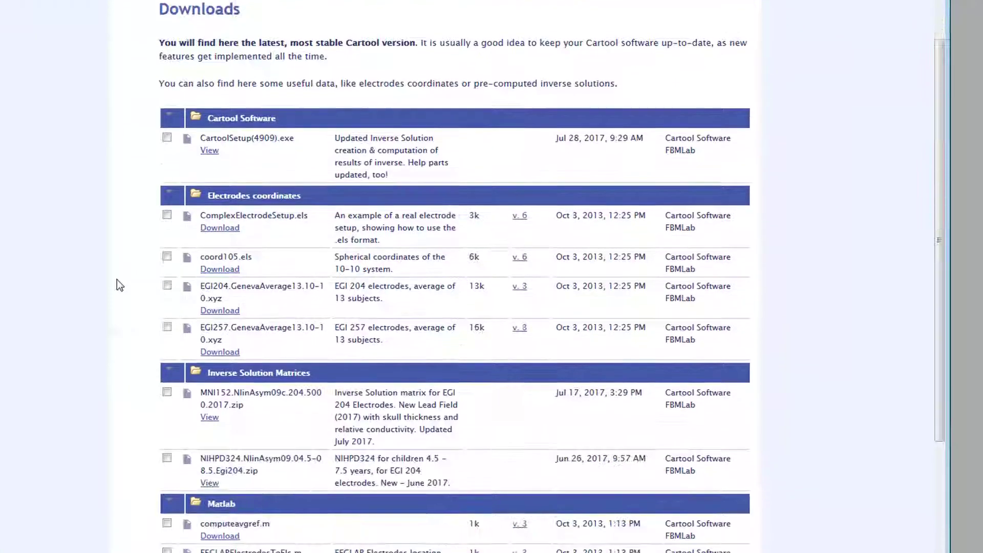
{"action": "scroll", "coordinate": [117, 280], "scroll_direction": "down", "scroll_amount": 2}
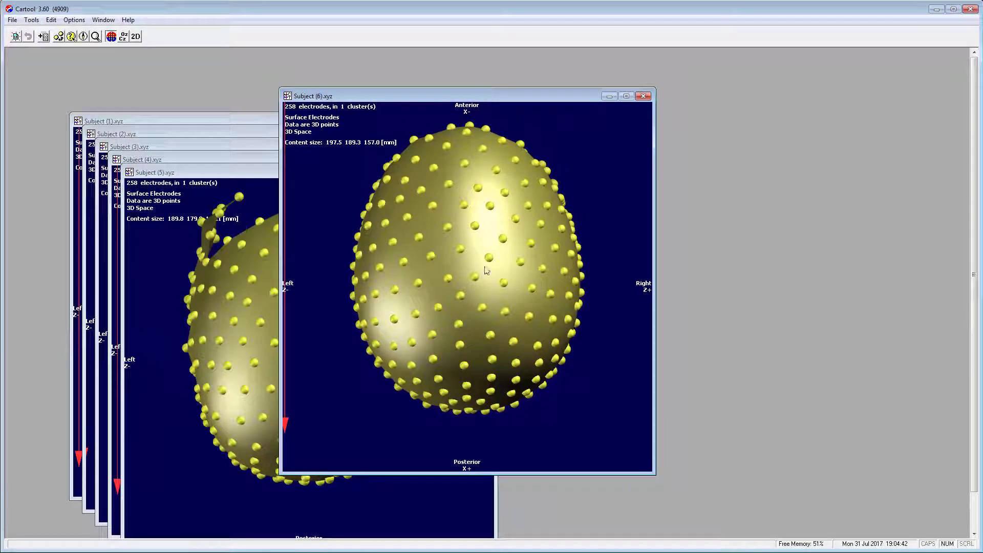
Rotate each Subject (6) through Subject (1) electrode head, one after another, to a side view.
{"action": "left_click_drag", "start_coordinate": [477, 303], "coordinate": [450, 191]}
{"action": "left_click_drag", "start_coordinate": [438, 233], "coordinate": [539, 257]}
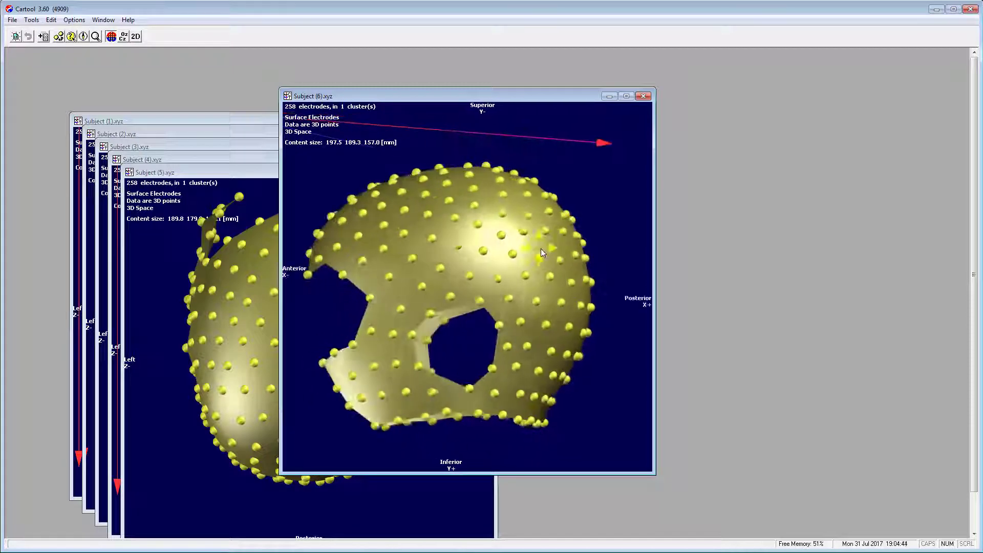
{"action": "left_click_drag", "start_coordinate": [260, 430], "coordinate": [291, 270]}
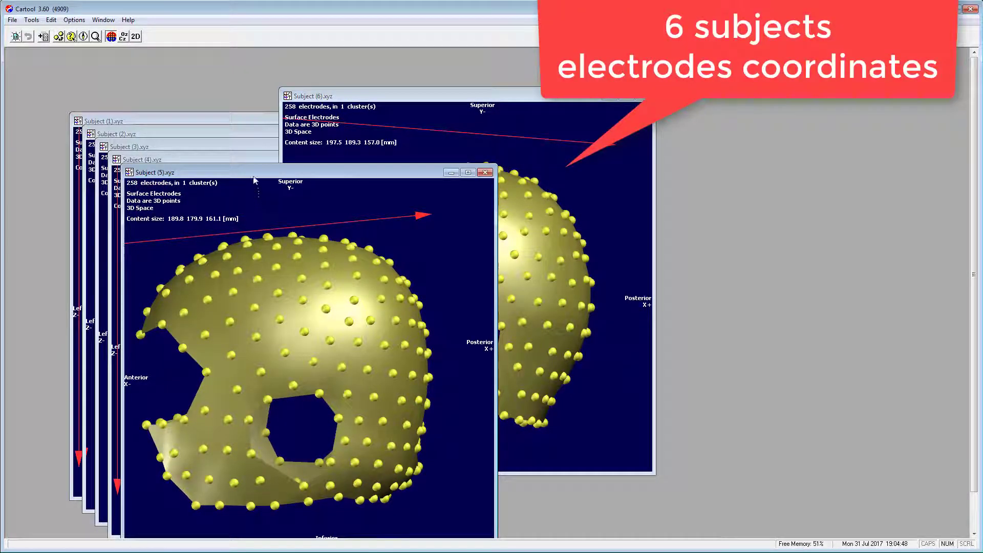
{"action": "left_click", "coordinate": [258, 161]}
{"action": "left_click_drag", "start_coordinate": [249, 425], "coordinate": [347, 315]}
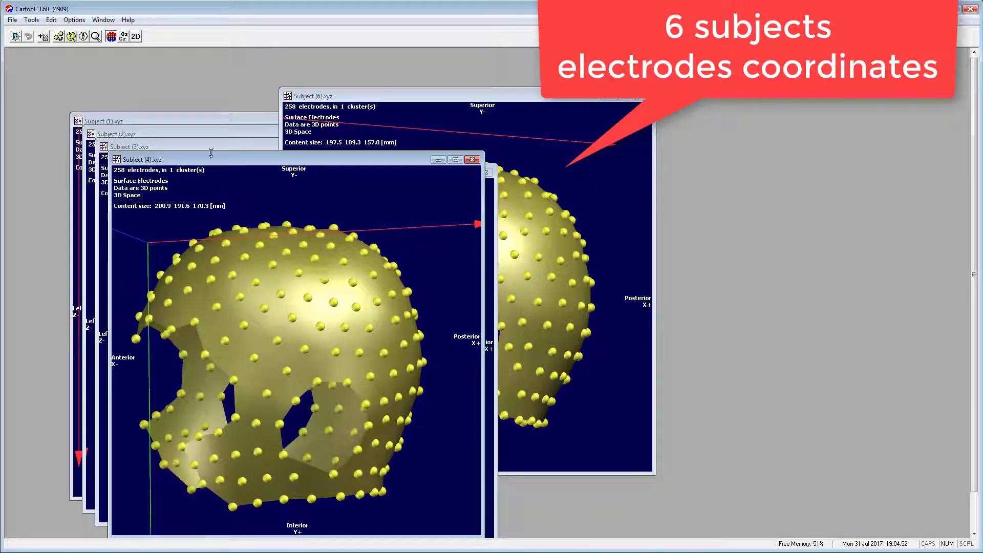
{"action": "left_click", "coordinate": [211, 152]}
{"action": "left_click_drag", "start_coordinate": [267, 294], "coordinate": [300, 190]}
{"action": "left_click", "coordinate": [252, 134]}
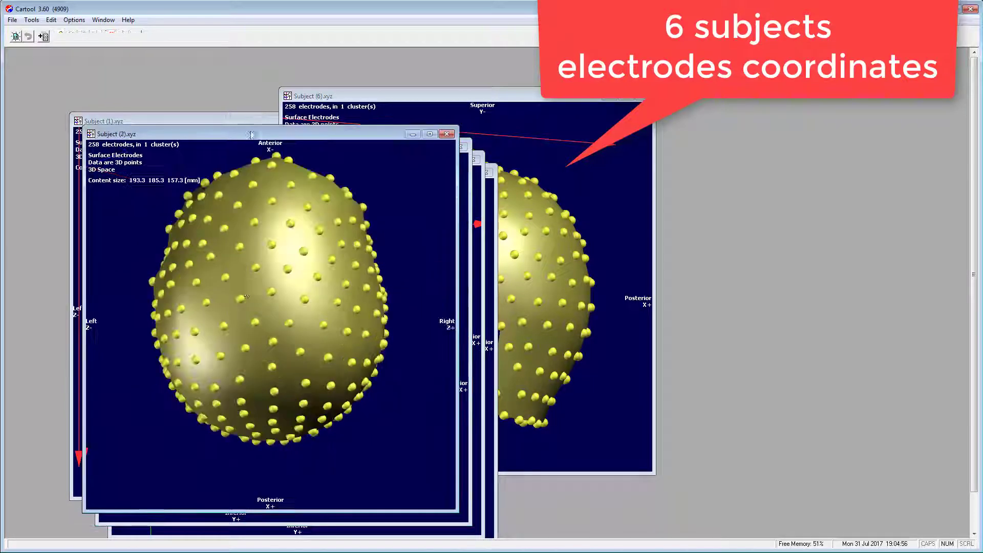
{"action": "left_click_drag", "start_coordinate": [266, 398], "coordinate": [382, 348]}
{"action": "left_click", "coordinate": [252, 122]}
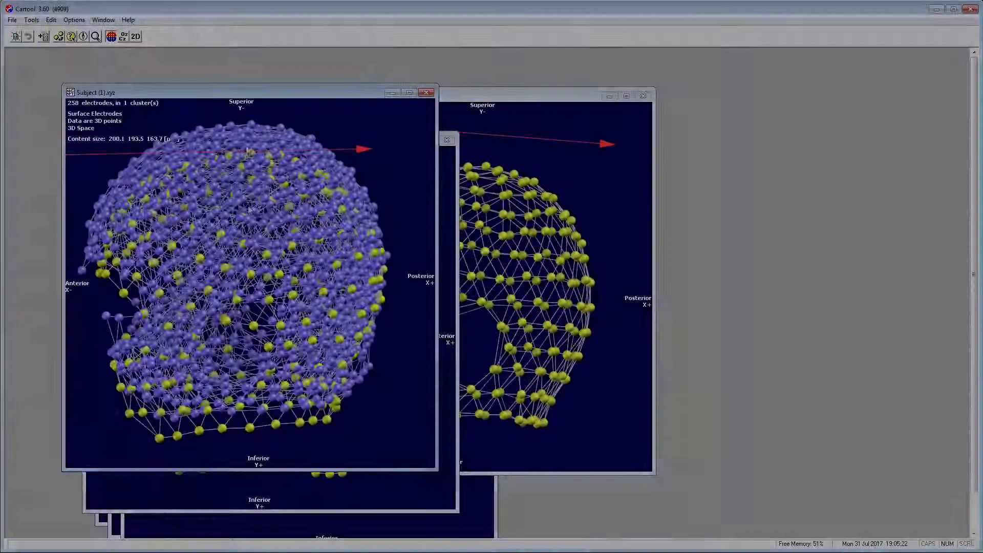
Enlarge the Subject (1) window, rotate the six superimposed electrode sets, then close all windows.
{"action": "left_click_drag", "start_coordinate": [328, 241], "coordinate": [393, 382]}
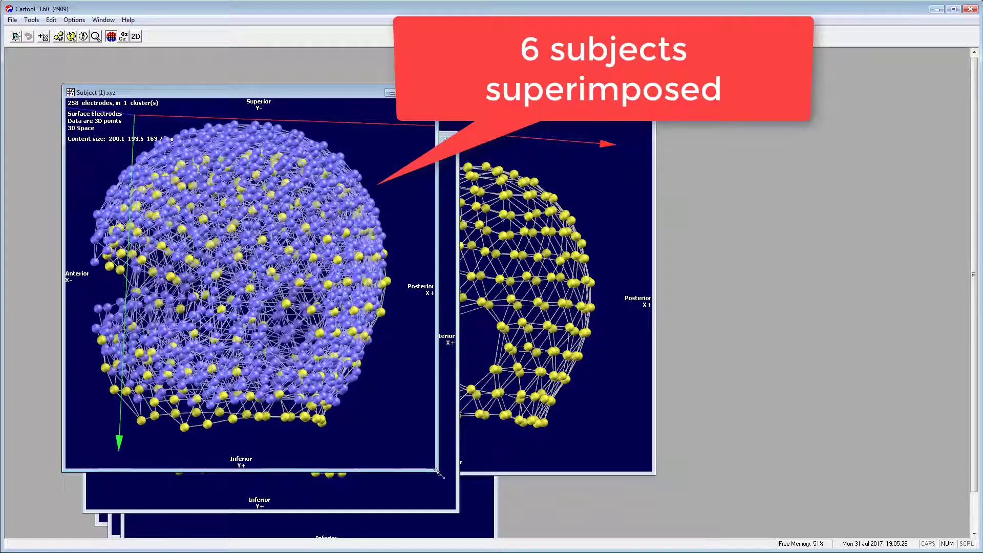
{"action": "left_click_drag", "start_coordinate": [438, 472], "coordinate": [562, 538]}
{"action": "left_click_drag", "start_coordinate": [435, 353], "coordinate": [231, 512]}
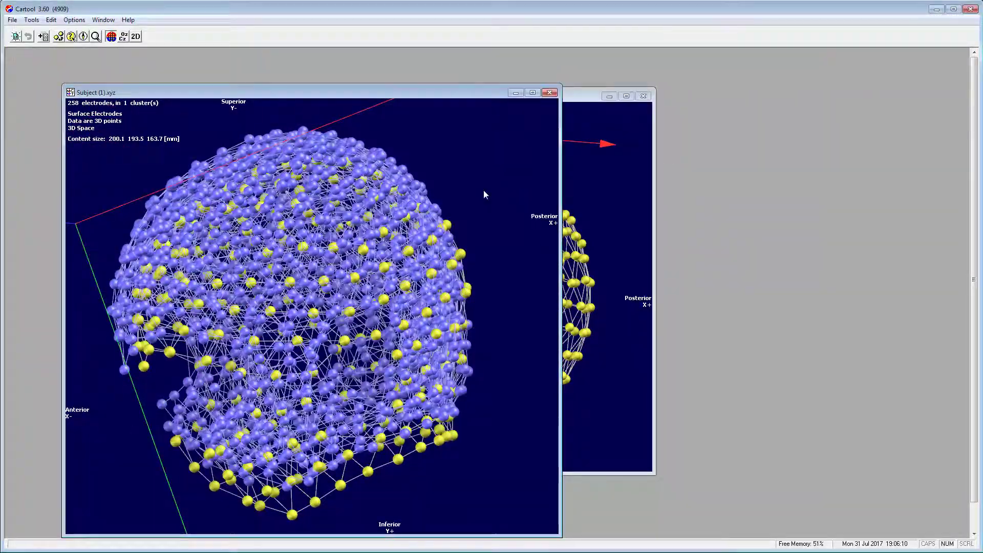
{"action": "key", "text": "ctrl+F4"}
{"action": "key", "text": "ctrl+F4"}
{"action": "key", "text": "ctrl+F4"}
{"action": "key", "text": "ctrl+F4"}
{"action": "key", "text": "ctrl+F4"}
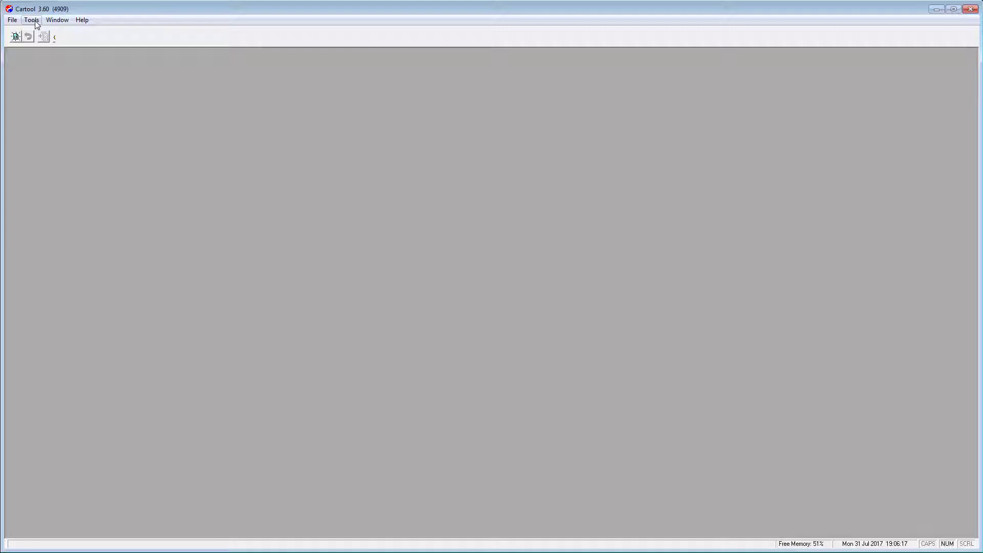
Create a template averaging Subject (1)–(6).xyz, saved as Mean 6 subjects.xyz.
{"action": "left_click", "coordinate": [31, 22]}
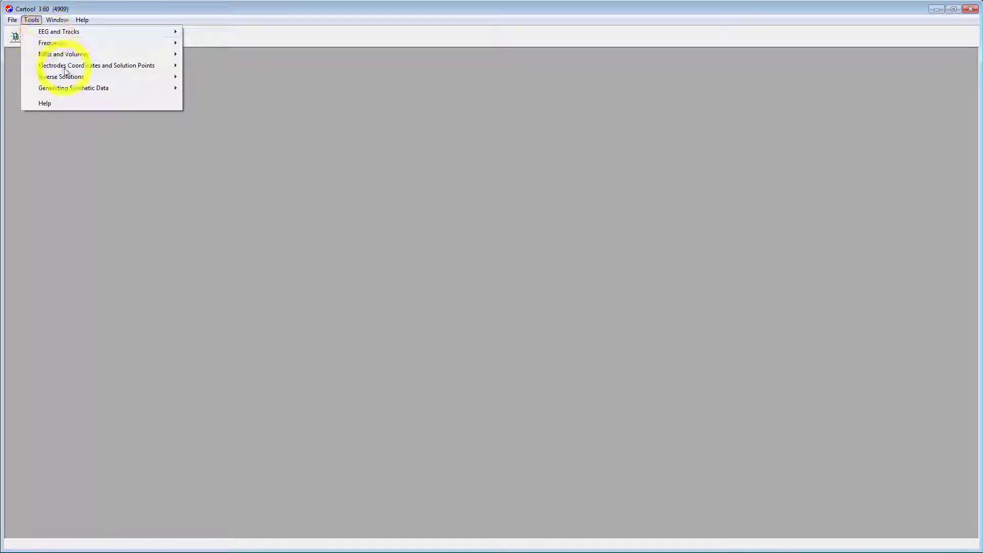
{"action": "left_click", "coordinate": [98, 65]}
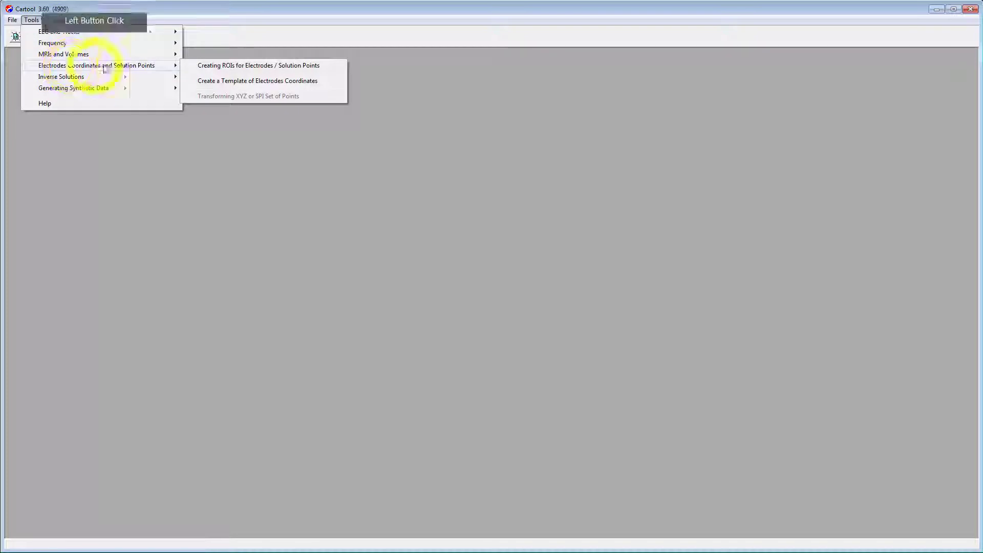
{"action": "left_click", "coordinate": [250, 82]}
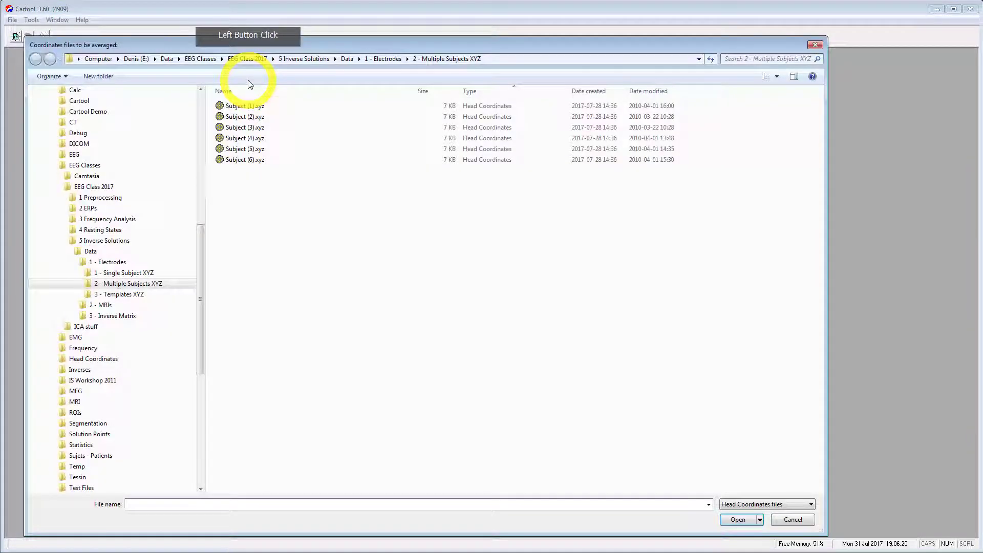
{"action": "left_click", "coordinate": [245, 105]}
{"action": "left_click", "coordinate": [246, 159], "text": "shift"}
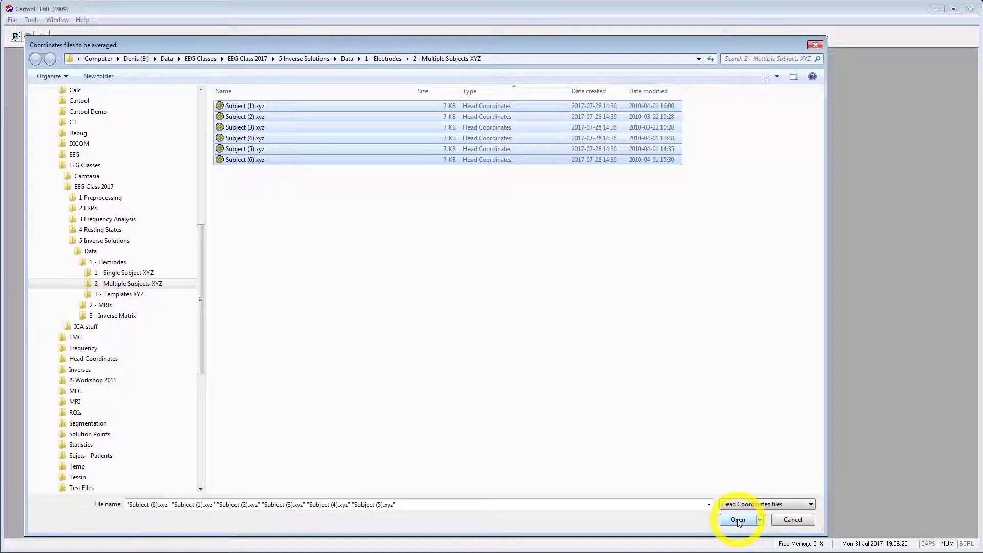
{"action": "left_click", "coordinate": [738, 520]}
{"action": "type", "text": "Mean 6 subjects"}
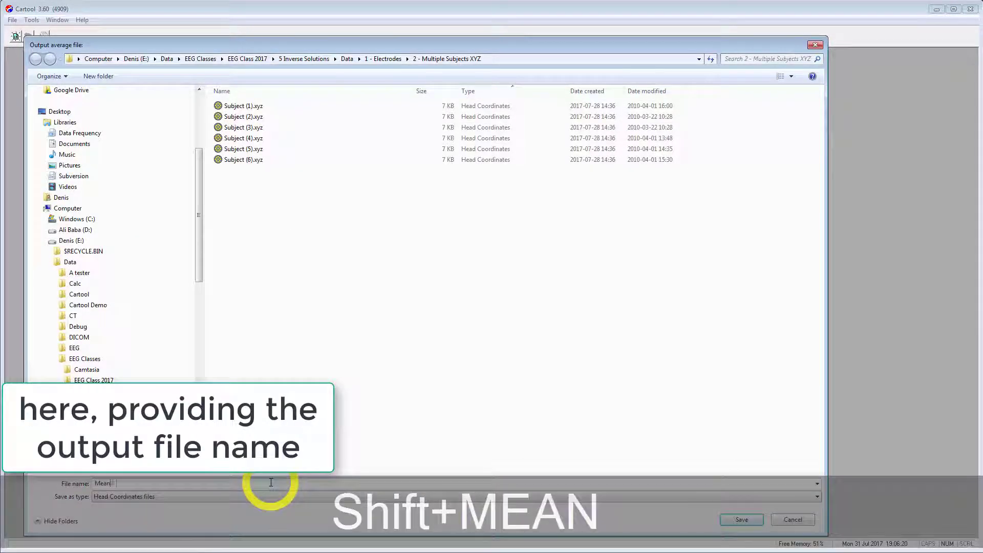
{"action": "left_click", "coordinate": [738, 522]}
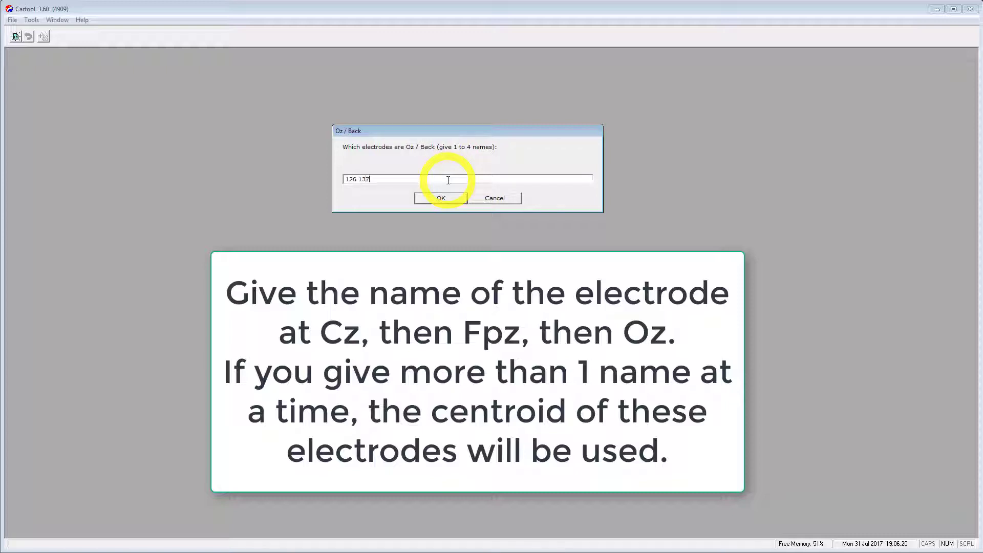
{"action": "left_click", "coordinate": [442, 200]}
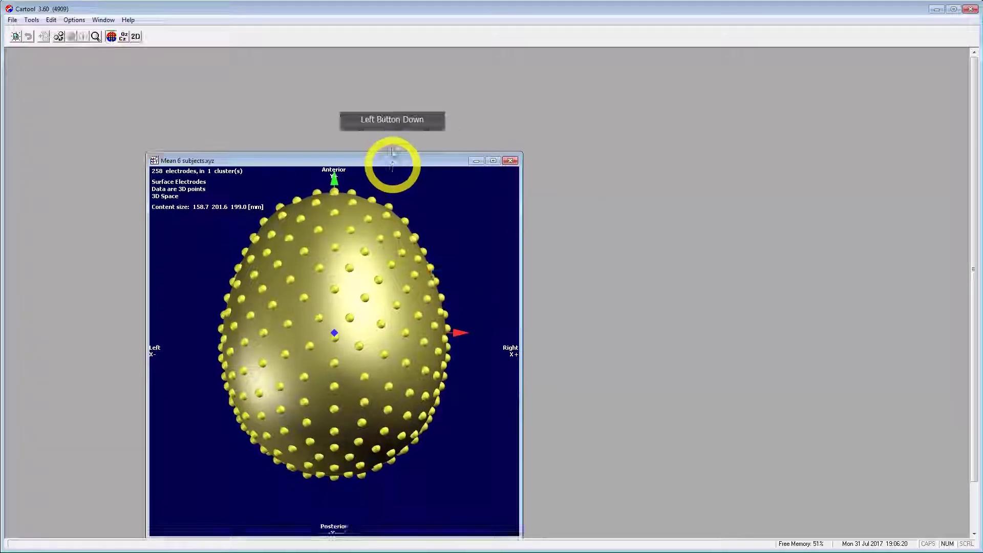
Show electrode numbers on the Mean 6 subjects template and rotate it upright to a frontal view.
{"action": "left_click_drag", "start_coordinate": [392, 162], "coordinate": [402, 96]}
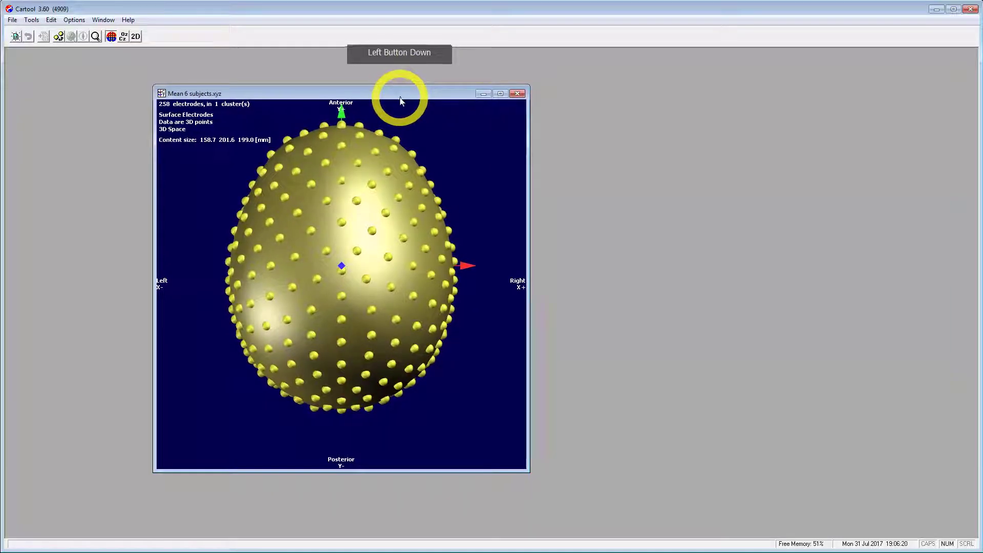
{"action": "left_click", "coordinate": [365, 358]}
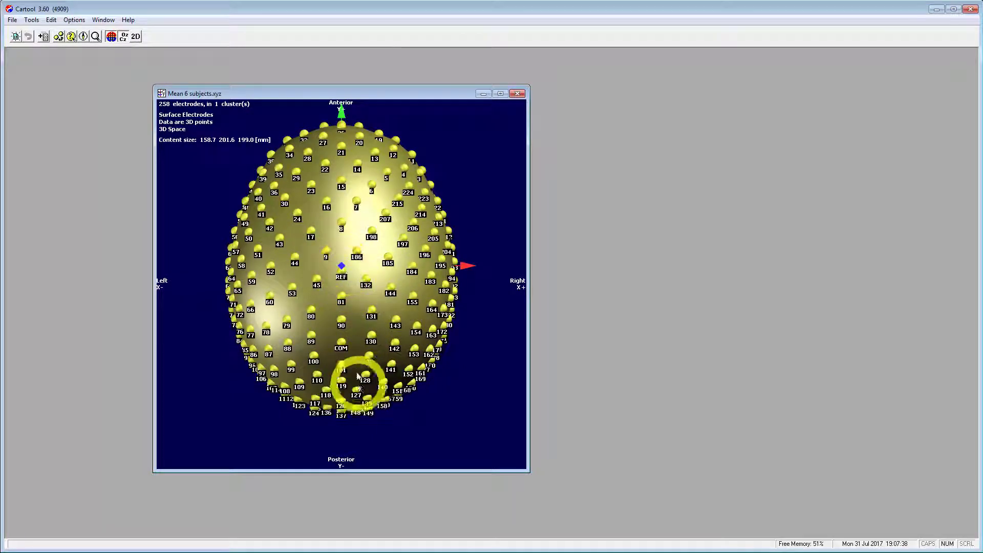
{"action": "left_click_drag", "start_coordinate": [359, 379], "coordinate": [365, 228]}
{"action": "left_click_drag", "start_coordinate": [319, 258], "coordinate": [543, 271]}
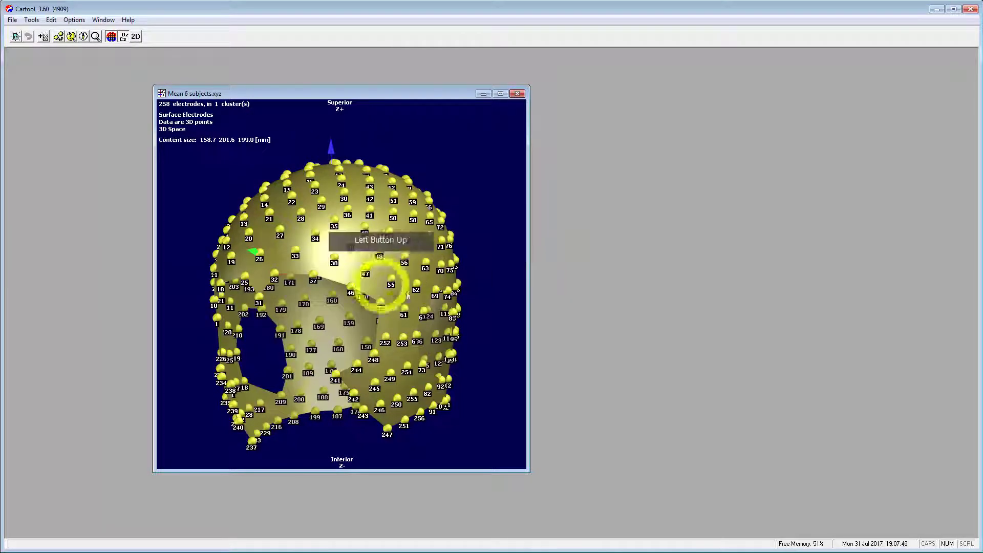
{"action": "left_click_drag", "start_coordinate": [407, 296], "coordinate": [351, 274]}
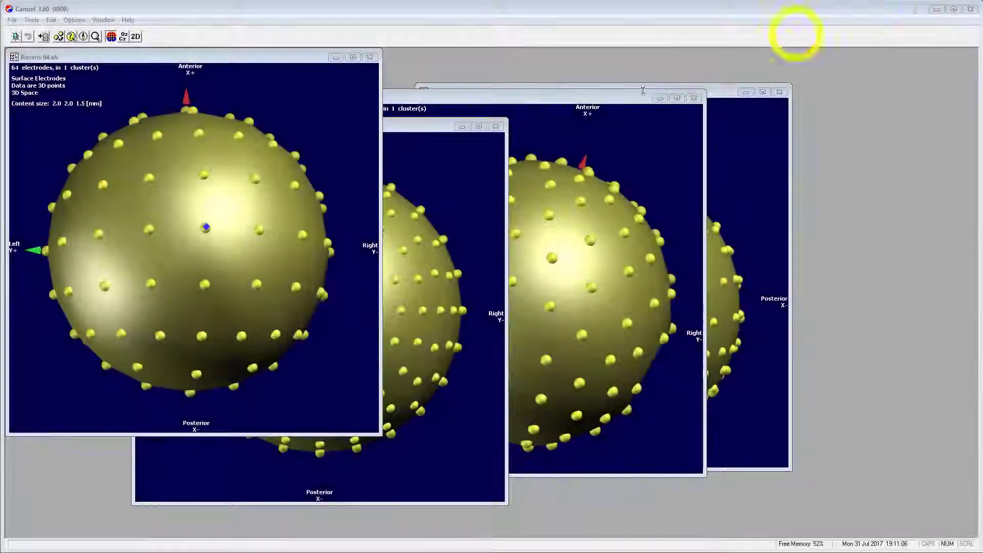
Rotate the Biosemi 64 and Biosemi 192 layouts and flatten each into a 2D projection.
{"action": "left_click", "coordinate": [143, 290]}
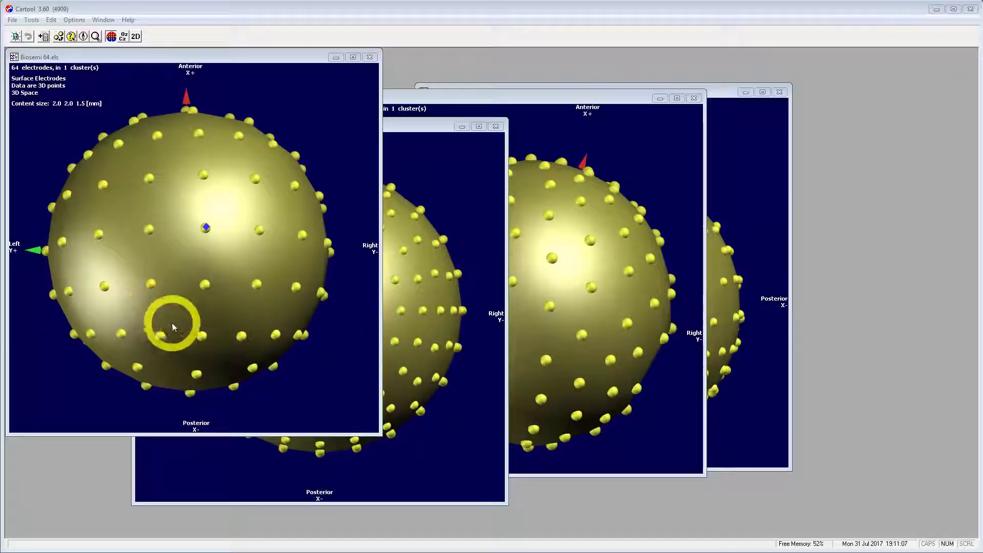
{"action": "left_click_drag", "start_coordinate": [172, 327], "coordinate": [272, 363]}
{"action": "key", "text": "d"}
{"action": "left_click", "coordinate": [394, 328]}
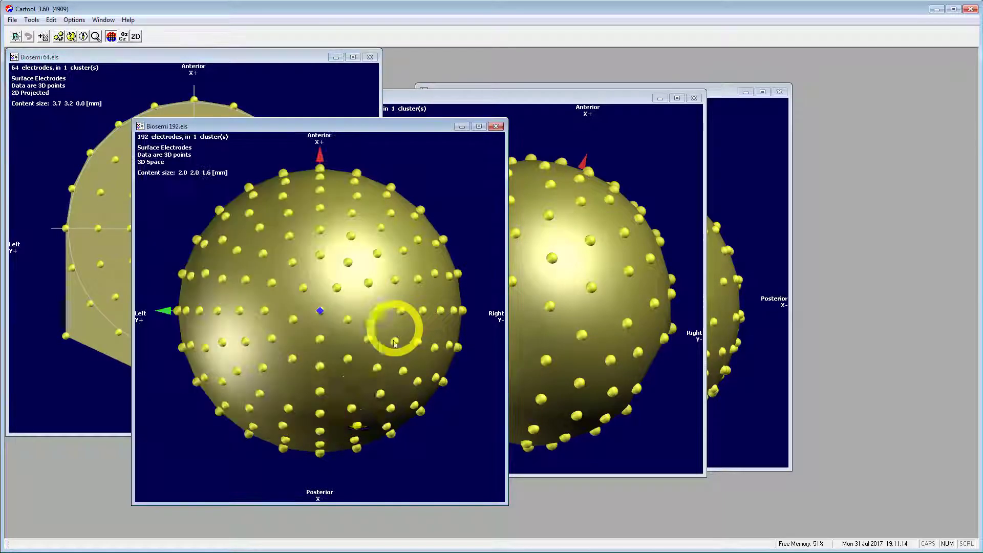
{"action": "left_click_drag", "start_coordinate": [359, 396], "coordinate": [436, 324]}
{"action": "key", "text": "2"}
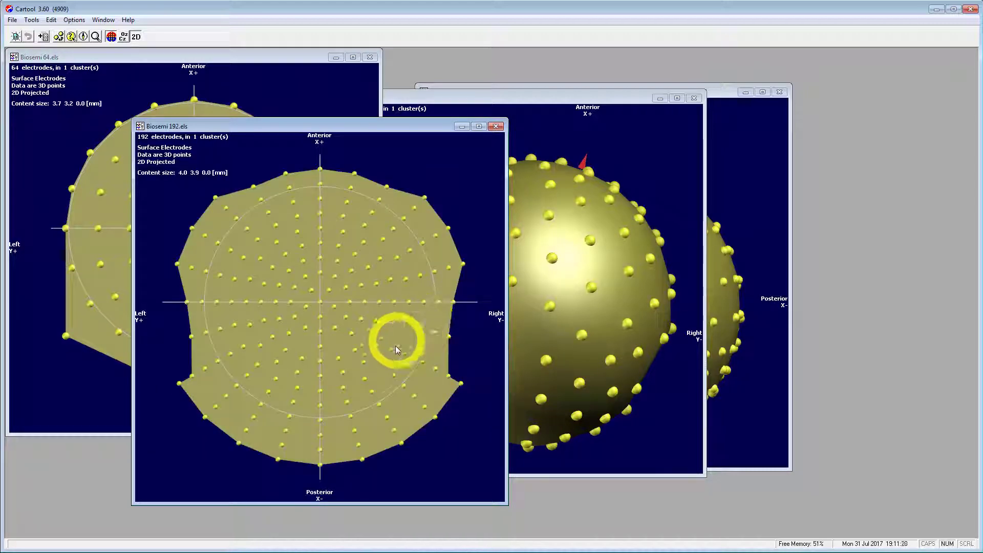
Flatten the egi-111 layout to 2D, then rotate the GSN256 sphere and flatten it too.
{"action": "left_click_drag", "start_coordinate": [542, 334], "coordinate": [558, 274]}
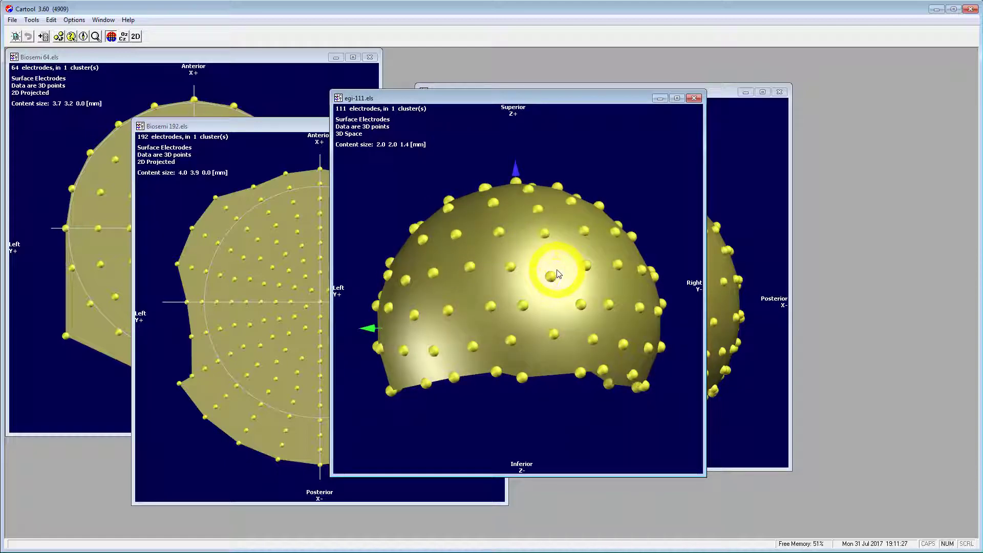
{"action": "key", "text": "2"}
{"action": "left_click_drag", "start_coordinate": [735, 275], "coordinate": [661, 333]}
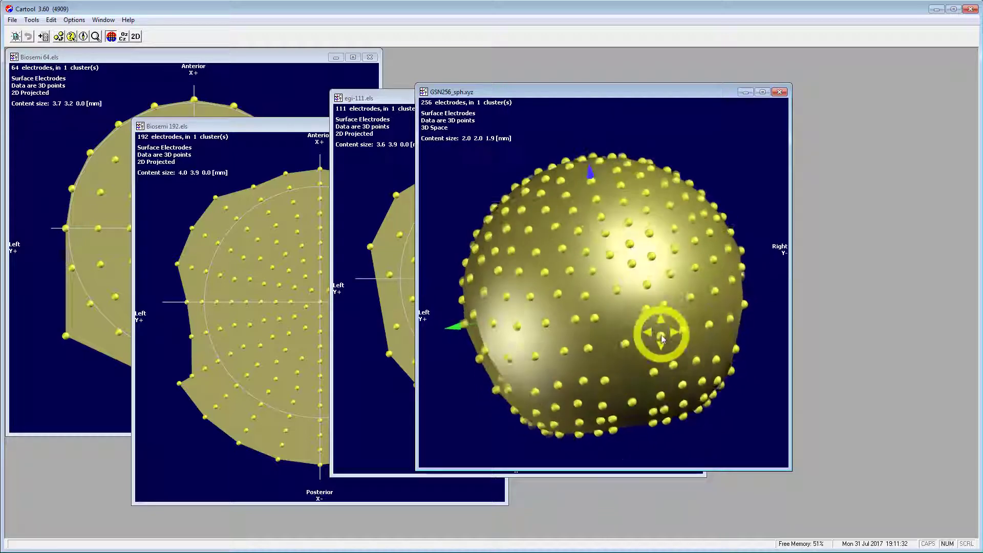
{"action": "key", "text": "2"}
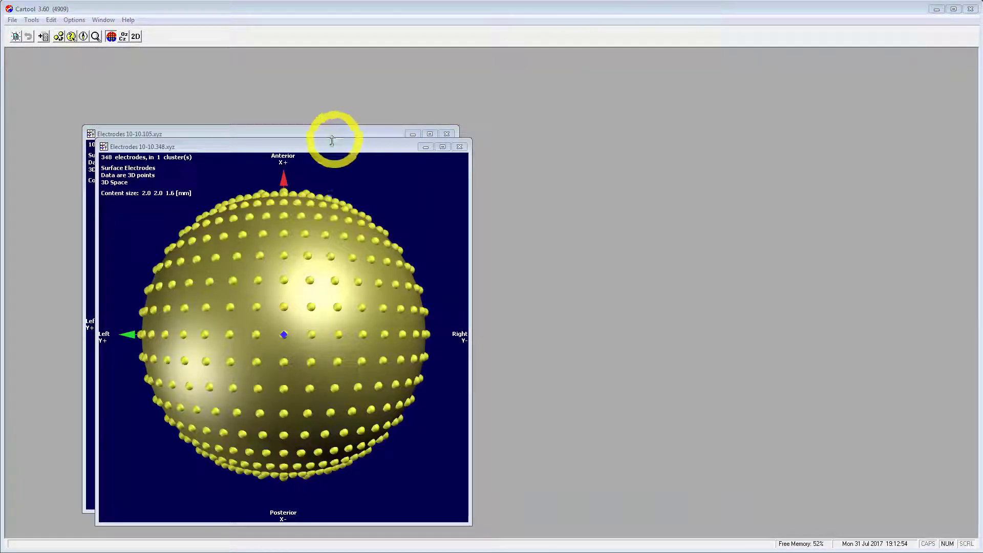
Rotate the 10-10.105 template, show electrode names, flatten it to 2D and enlarge its window.
{"action": "left_click_drag", "start_coordinate": [332, 148], "coordinate": [707, 134]}
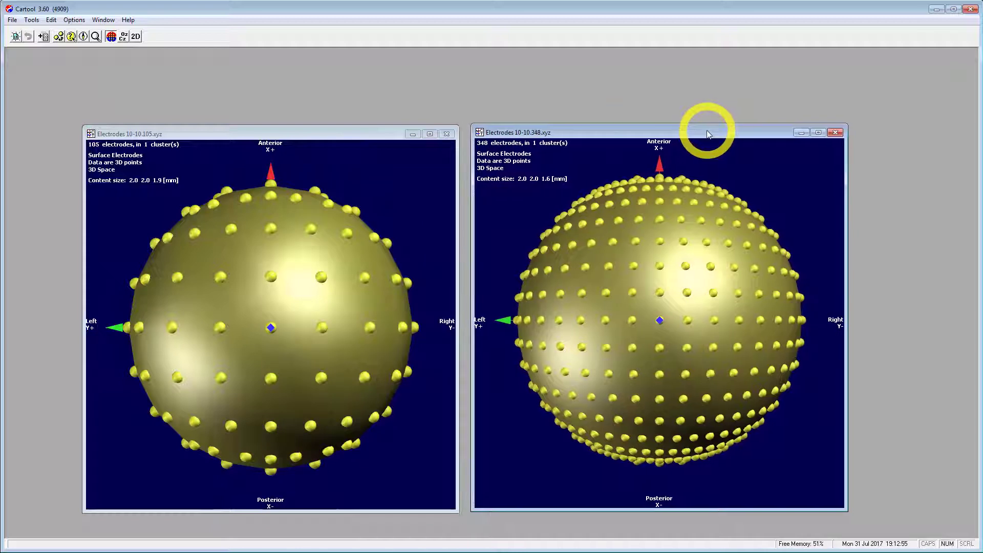
{"action": "left_click", "coordinate": [315, 134]}
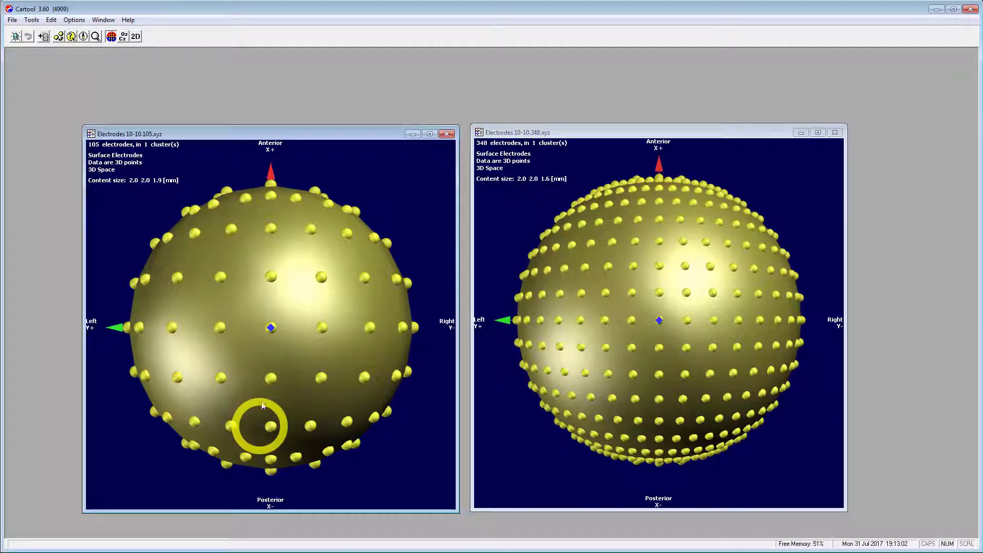
{"action": "left_click_drag", "start_coordinate": [263, 406], "coordinate": [253, 309]}
{"action": "key", "text": "n"}
{"action": "left_click_drag", "start_coordinate": [259, 368], "coordinate": [336, 345]}
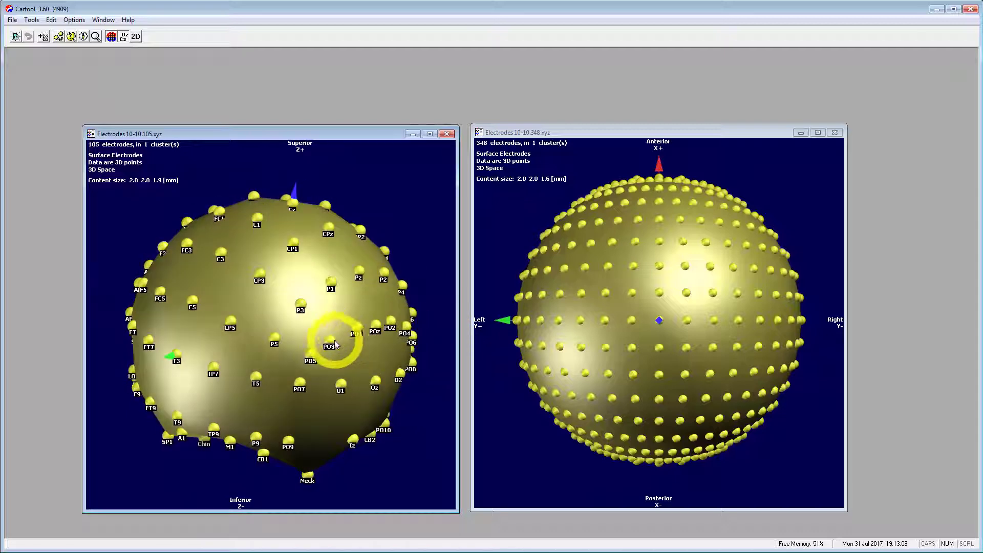
{"action": "key", "text": "d"}
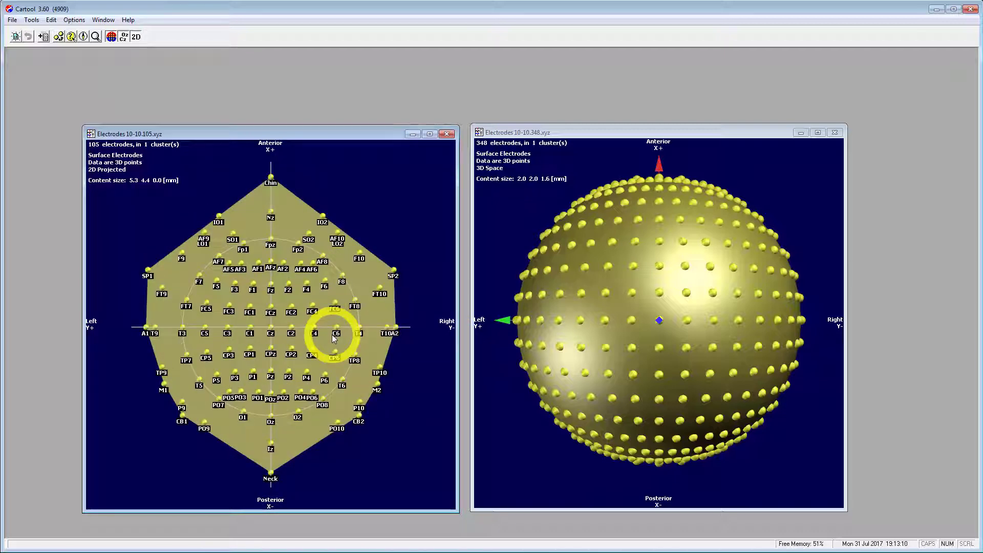
{"action": "left_click_drag", "start_coordinate": [380, 142], "coordinate": [347, 77]}
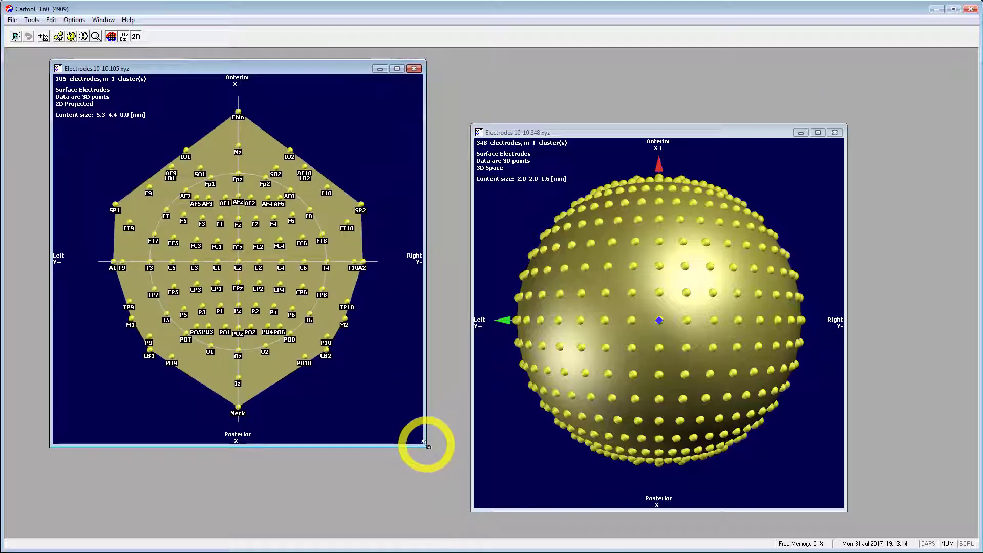
{"action": "left_click_drag", "start_coordinate": [425, 443], "coordinate": [636, 536]}
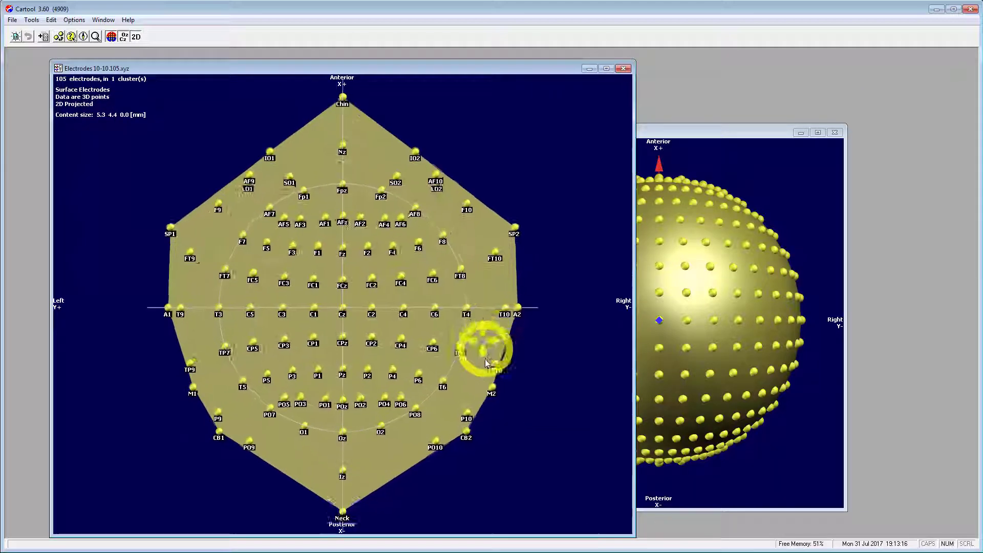
Select 17 electrodes: Fpz, Fz, Cz, Pz, Oz, C3, C4, T3, T4, F3, F4, AF7, AF8, P3, P4, PO7, PO8.
{"action": "middle_click", "coordinate": [342, 173]}
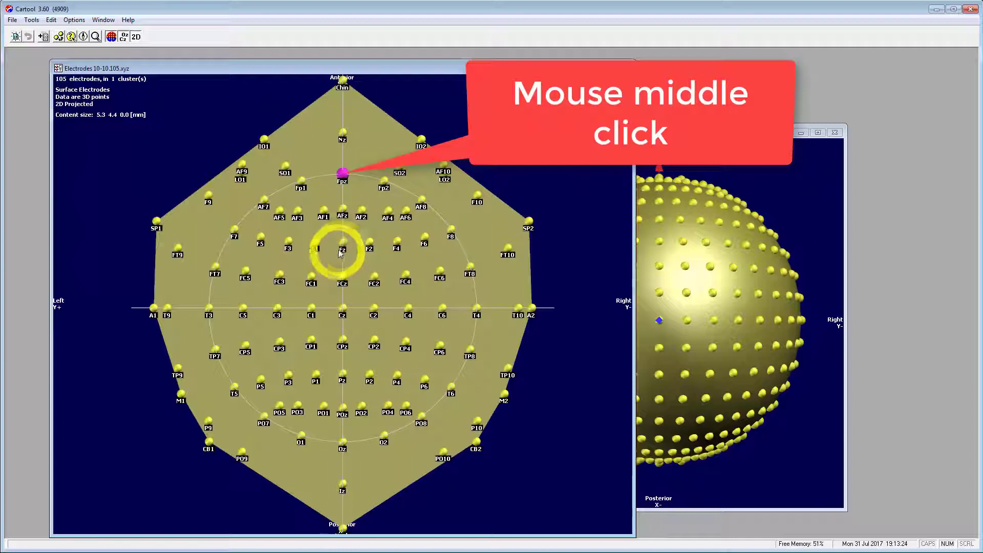
{"action": "middle_click", "coordinate": [341, 250]}
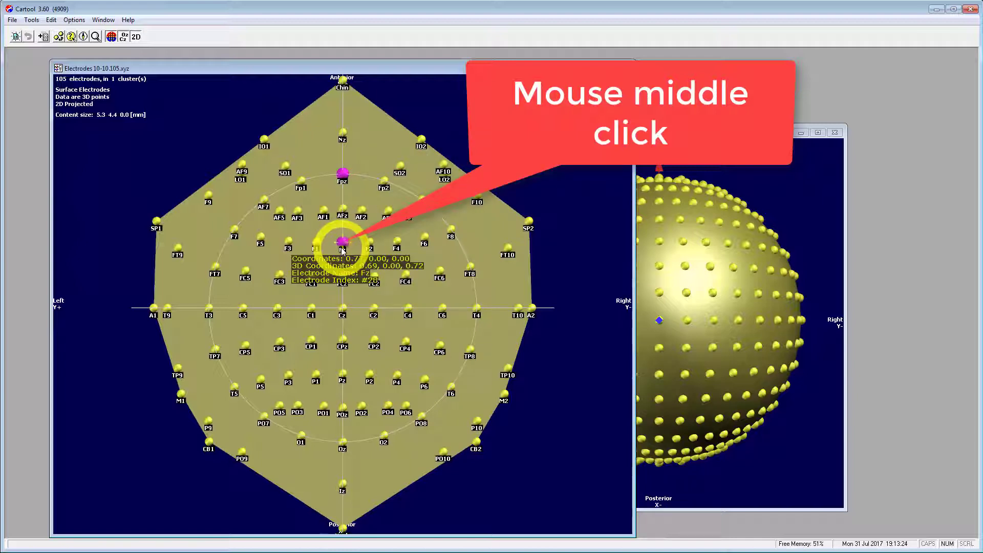
{"action": "middle_click", "coordinate": [342, 307]}
{"action": "middle_click", "coordinate": [342, 370]}
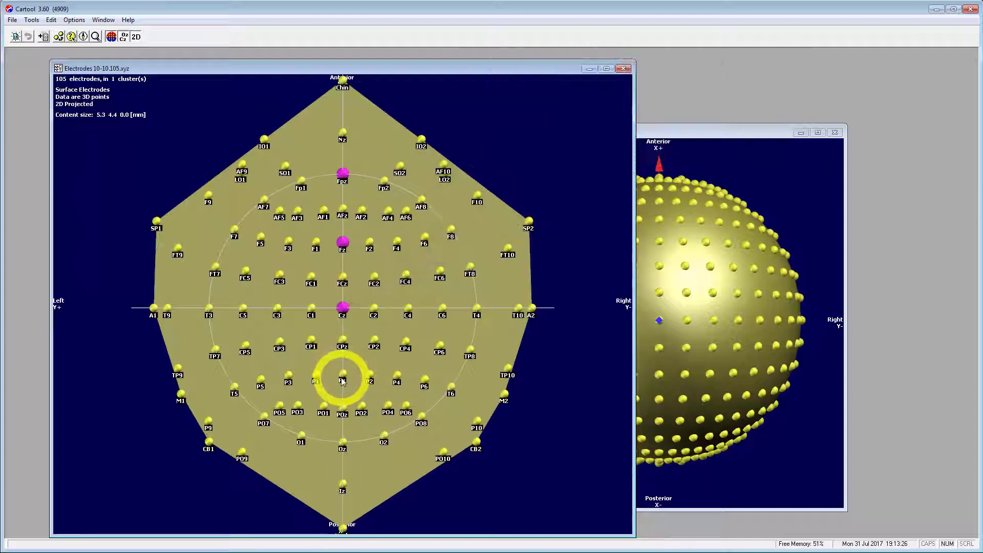
{"action": "middle_click", "coordinate": [343, 440]}
{"action": "middle_click", "coordinate": [408, 307]}
{"action": "middle_click", "coordinate": [476, 307]}
{"action": "middle_click", "coordinate": [276, 307]}
{"action": "middle_click", "coordinate": [209, 308]}
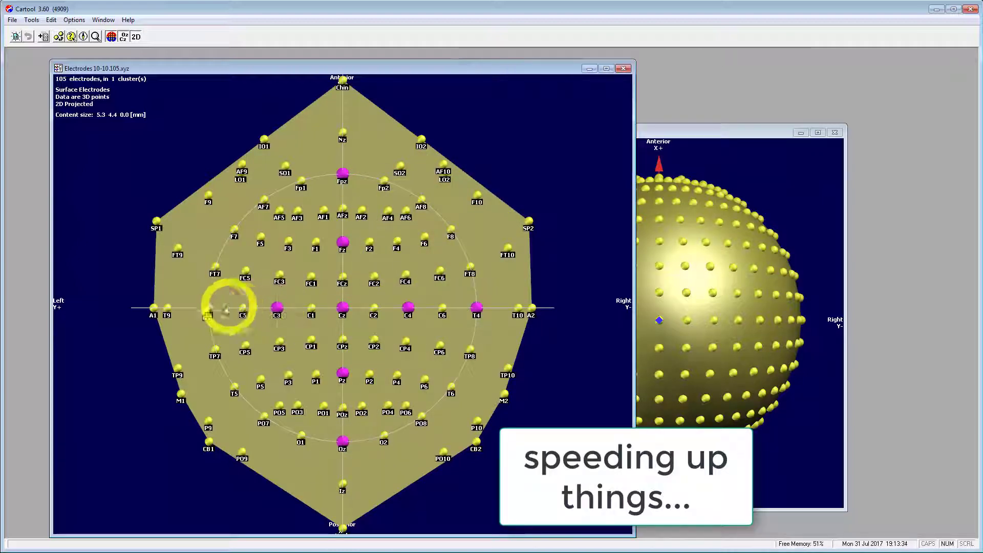
{"action": "middle_click", "coordinate": [289, 241]}
{"action": "middle_click", "coordinate": [397, 241]}
{"action": "middle_click", "coordinate": [264, 199]}
{"action": "middle_click", "coordinate": [421, 198]}
{"action": "middle_click", "coordinate": [289, 374]}
{"action": "middle_click", "coordinate": [397, 374]}
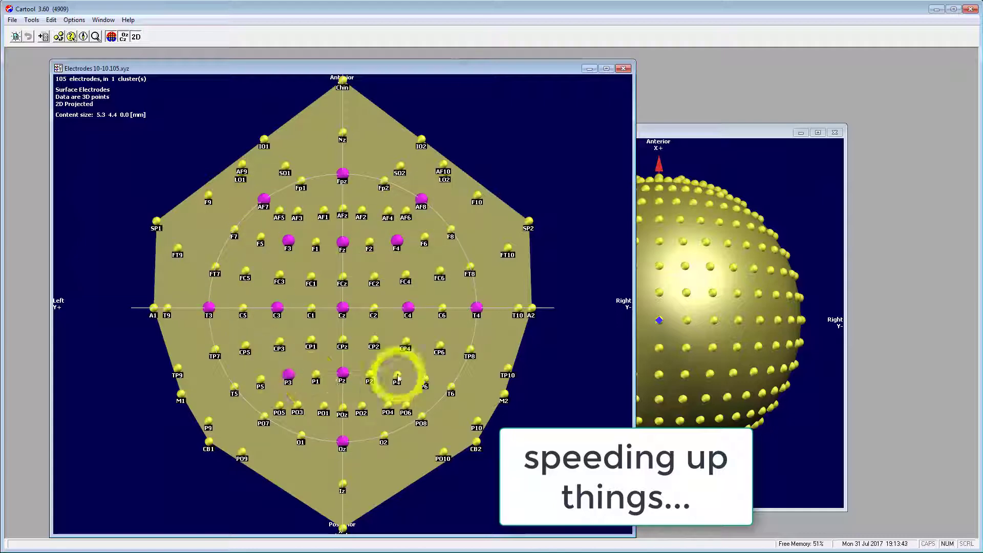
{"action": "middle_click", "coordinate": [263, 415]}
{"action": "middle_click", "coordinate": [421, 415]}
Return to the 3D view and export only the selected electrodes to my selection.xyz.
{"action": "left_click", "coordinate": [135, 37]}
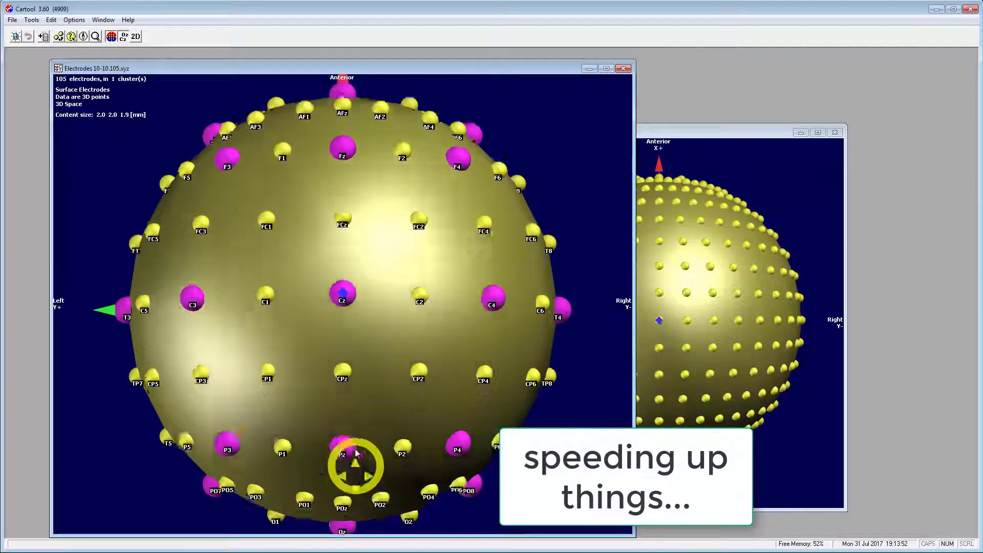
{"action": "left_click_drag", "start_coordinate": [356, 461], "coordinate": [272, 134]}
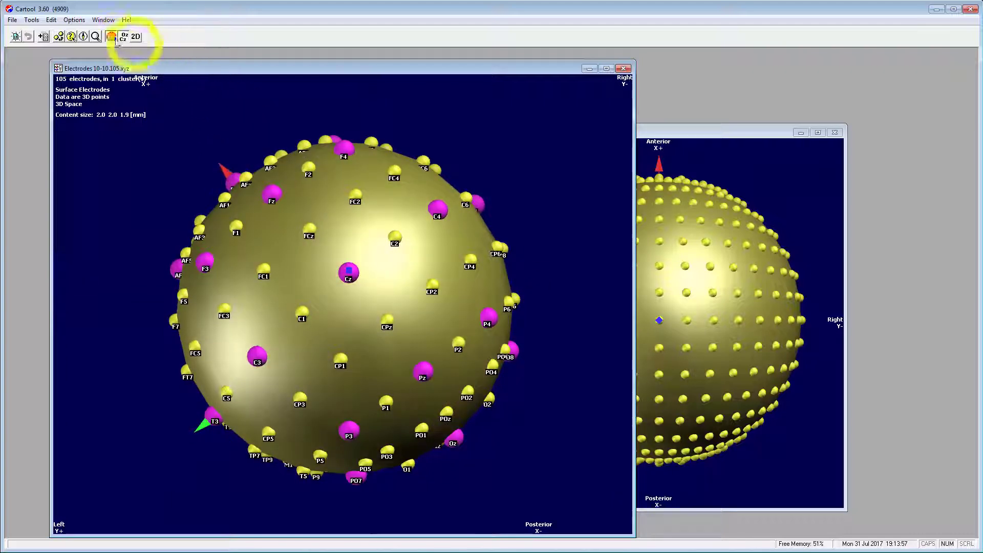
{"action": "left_click", "coordinate": [74, 20]}
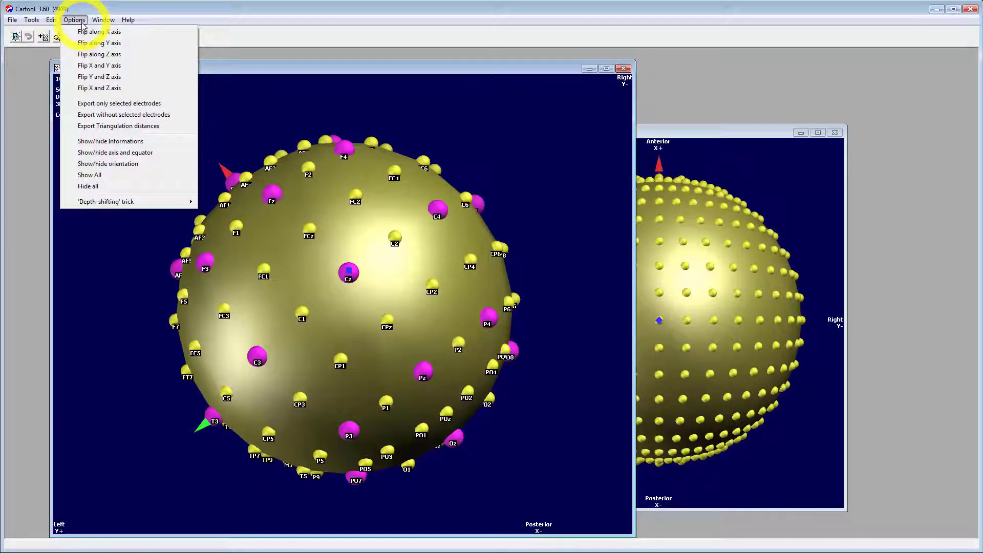
{"action": "left_click", "coordinate": [104, 104]}
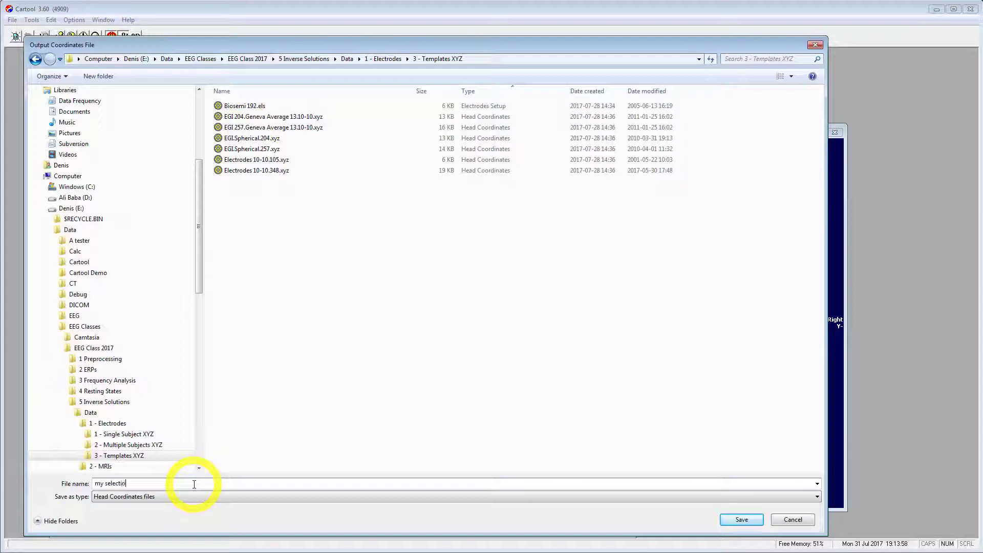
{"action": "key", "text": "Return"}
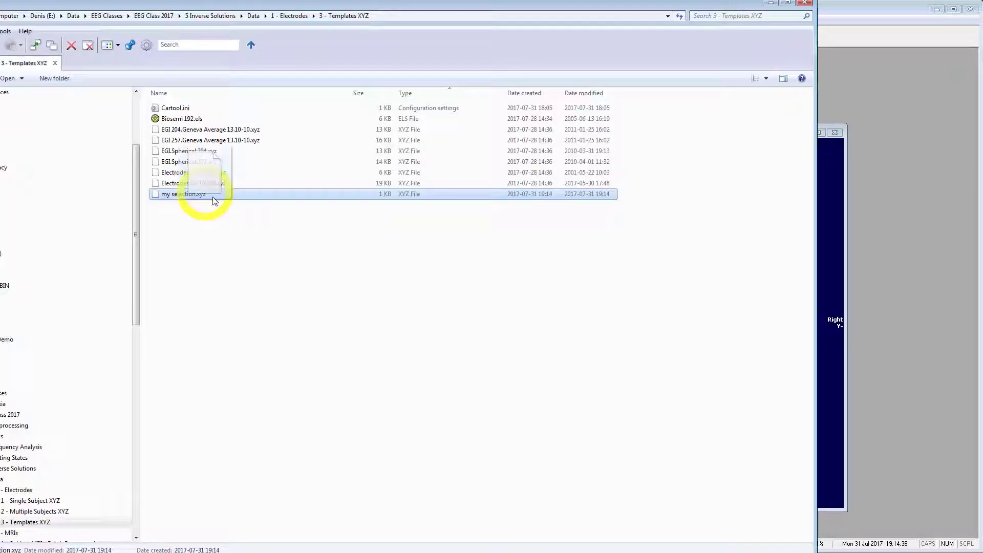
Open my selection.xyz, flatten it into a 2D projection and show the electrode names.
{"action": "left_click_drag", "start_coordinate": [191, 193], "coordinate": [347, 281]}
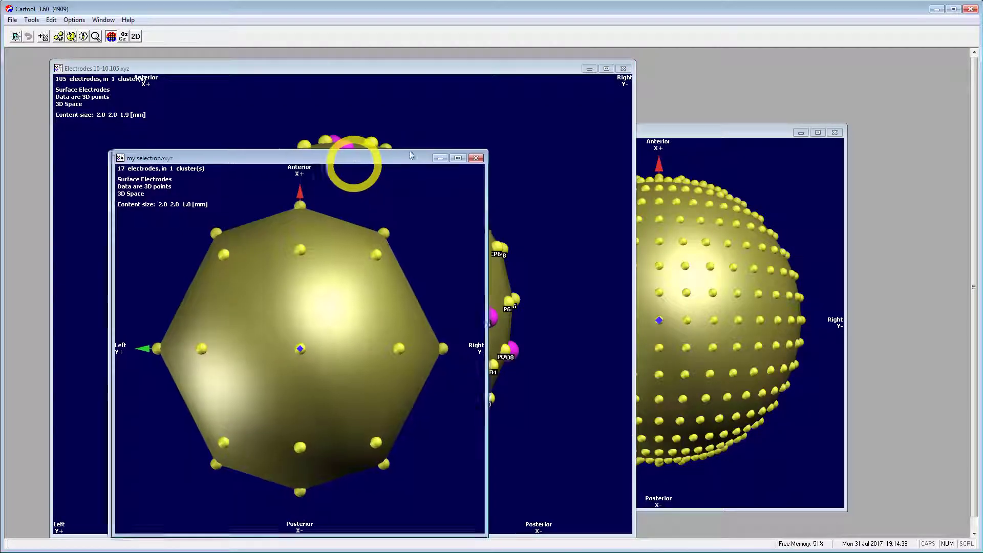
{"action": "left_click_drag", "start_coordinate": [351, 160], "coordinate": [631, 90]}
{"action": "left_click_drag", "start_coordinate": [559, 374], "coordinate": [604, 371]}
{"action": "key", "text": "n"}
{"action": "key", "text": "2"}
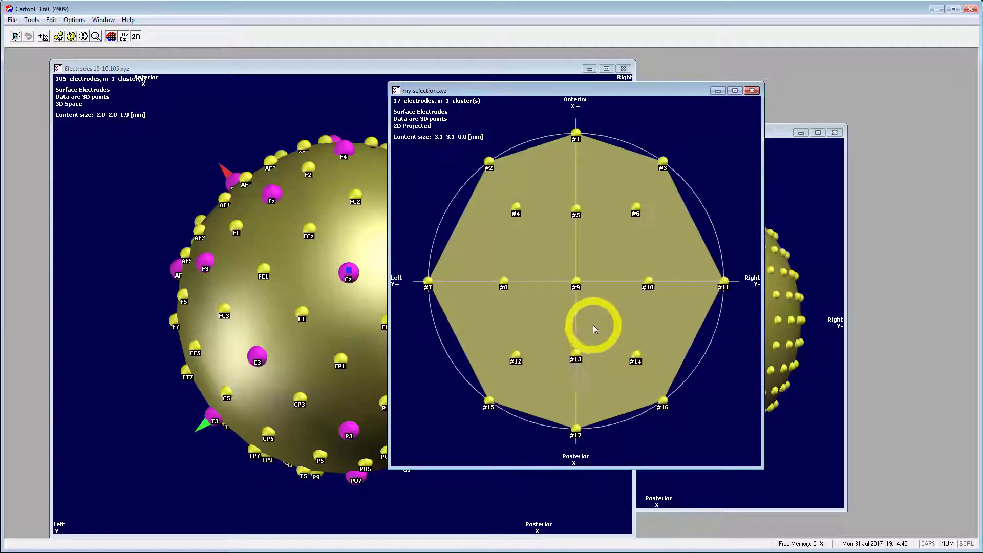
{"action": "key", "text": "n"}
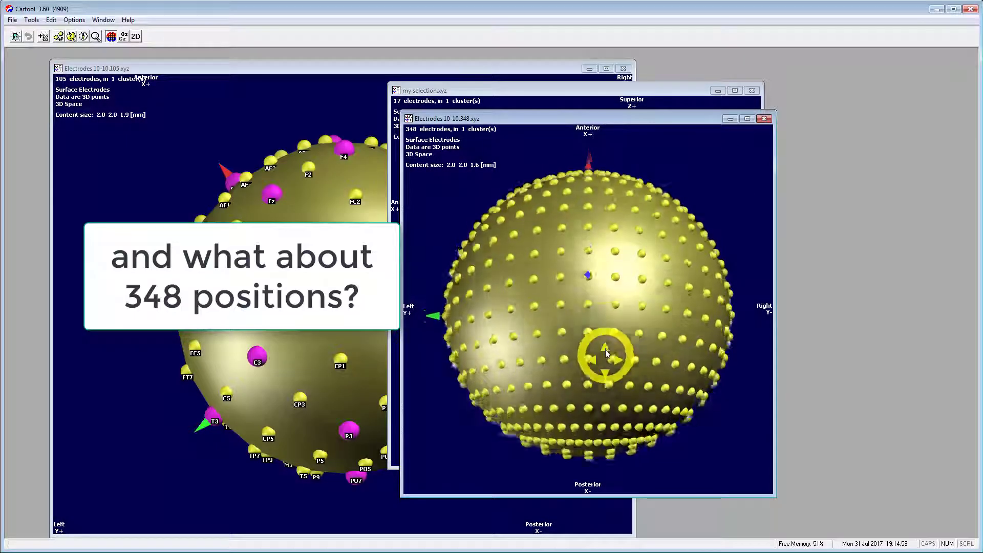
Rotate the labelled 348-electrode sphere and tilt the EGI 257 head for inspection.
{"action": "left_click_drag", "start_coordinate": [606, 352], "coordinate": [572, 441]}
{"action": "key", "text": "n"}
{"action": "left_click_drag", "start_coordinate": [597, 374], "coordinate": [589, 238]}
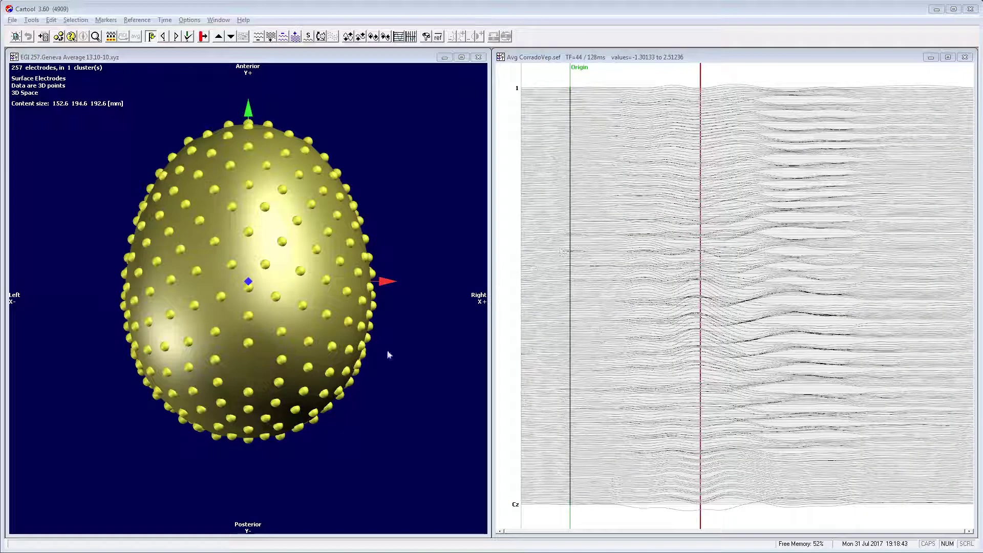
{"action": "left_click_drag", "start_coordinate": [249, 359], "coordinate": [249, 309]}
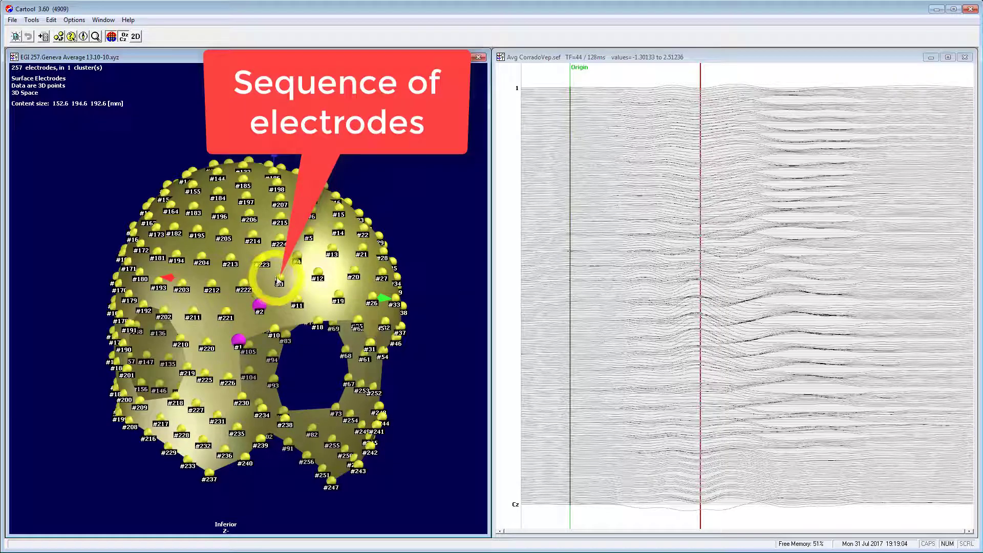
Lay the VEP tracks in four columns and highlight tracks 1, F8 and 3 against the head numbering.
{"action": "left_click", "coordinate": [537, 62]}
{"action": "key", "text": "c"}
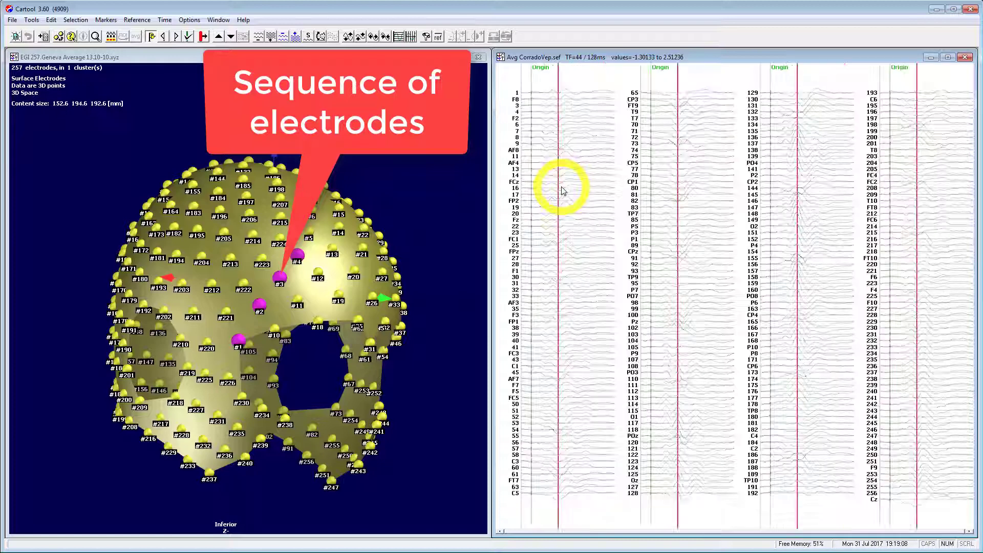
{"action": "right_click", "coordinate": [536, 94]}
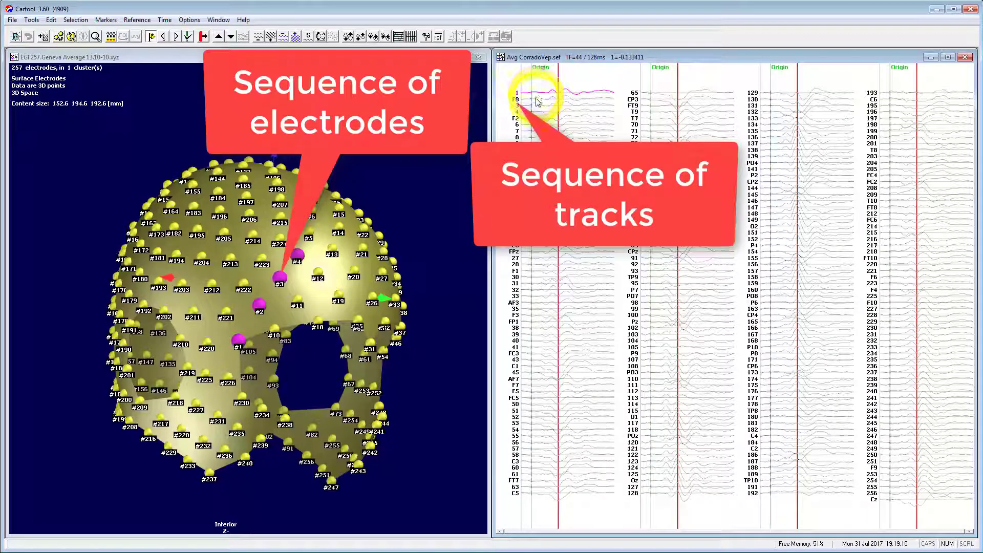
{"action": "right_click", "coordinate": [536, 100]}
{"action": "right_click", "coordinate": [537, 107]}
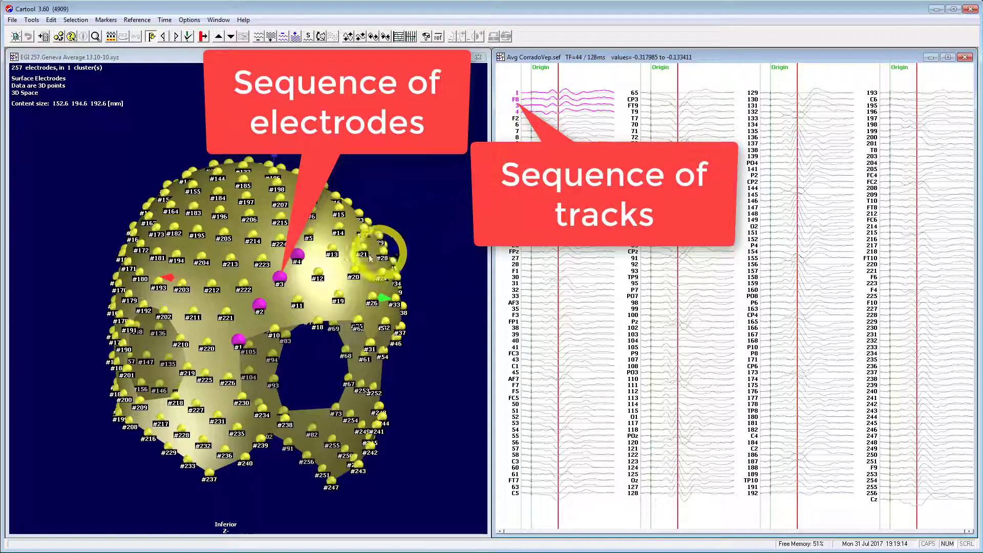
{"action": "left_click_drag", "start_coordinate": [333, 257], "coordinate": [301, 303]}
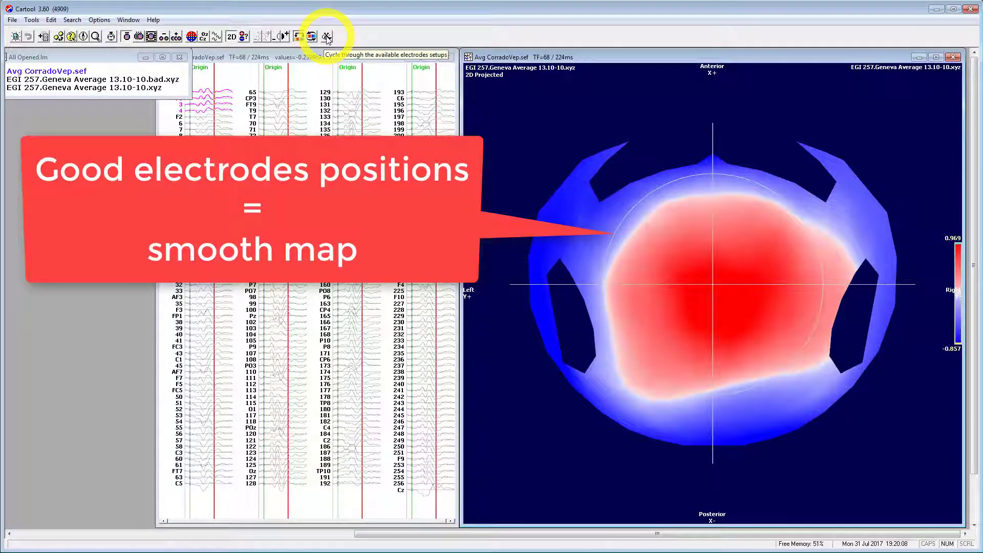
Alternate the VEP map five times between good and bad Geneva Average positions, ending on bad.
{"action": "left_click", "coordinate": [327, 37]}
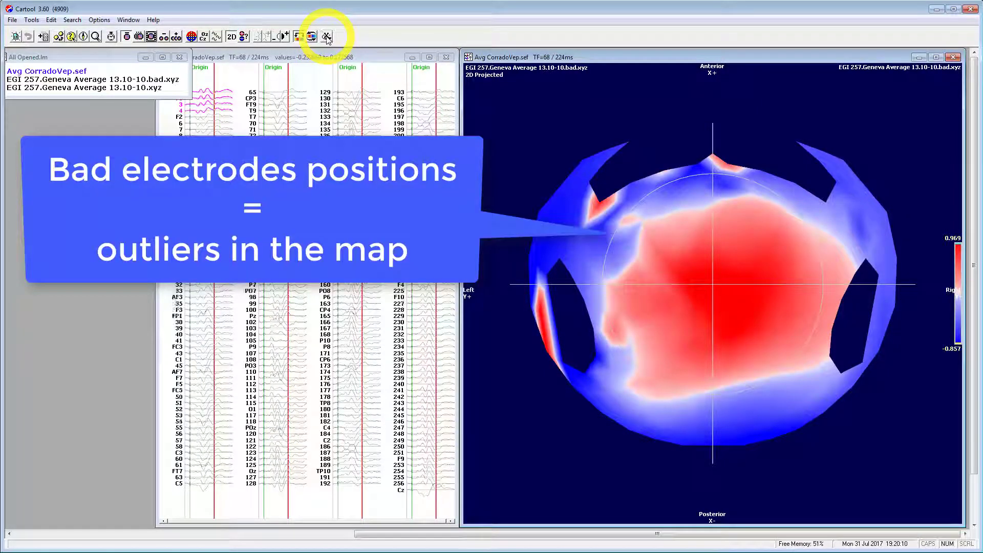
{"action": "left_click", "coordinate": [326, 36]}
{"action": "left_click", "coordinate": [327, 36]}
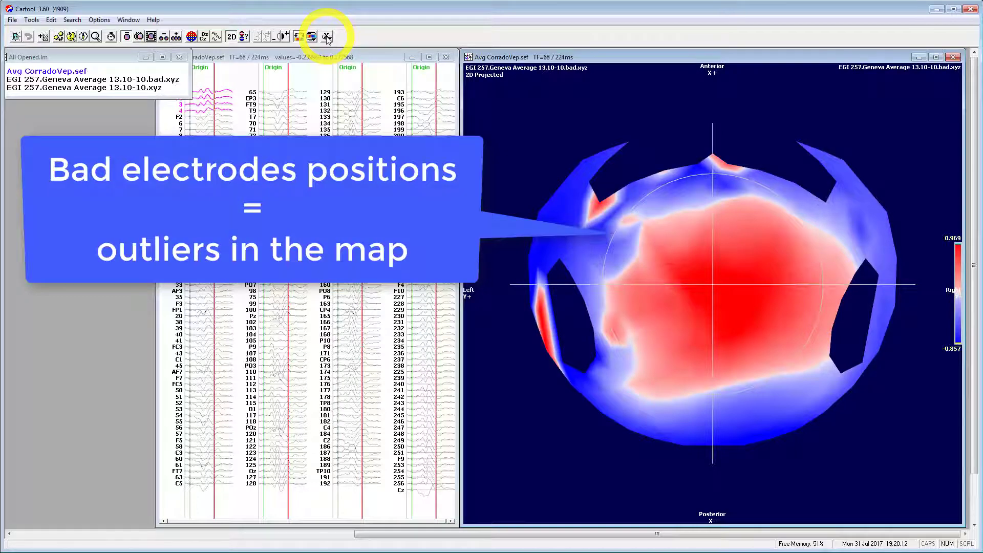
{"action": "left_click", "coordinate": [327, 37]}
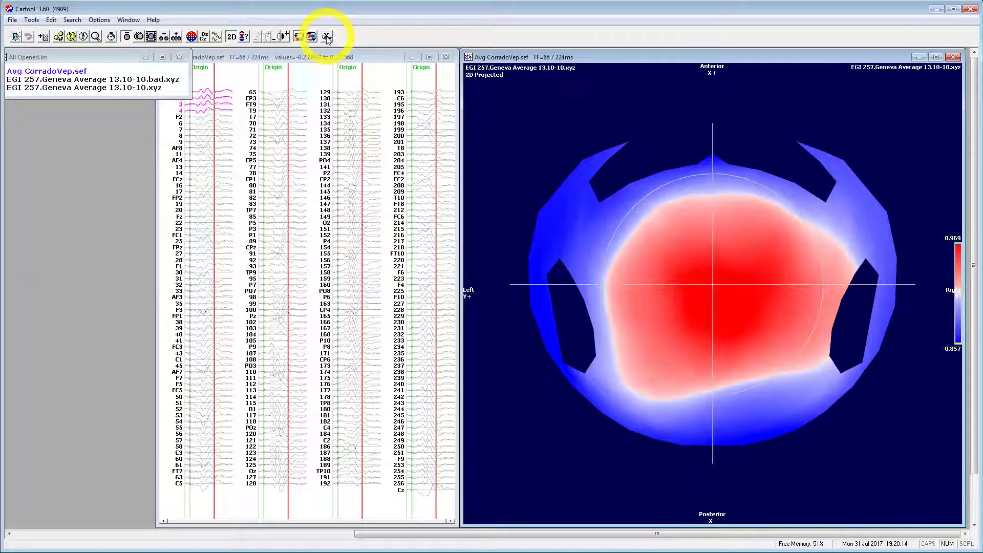
{"action": "left_click", "coordinate": [327, 37]}
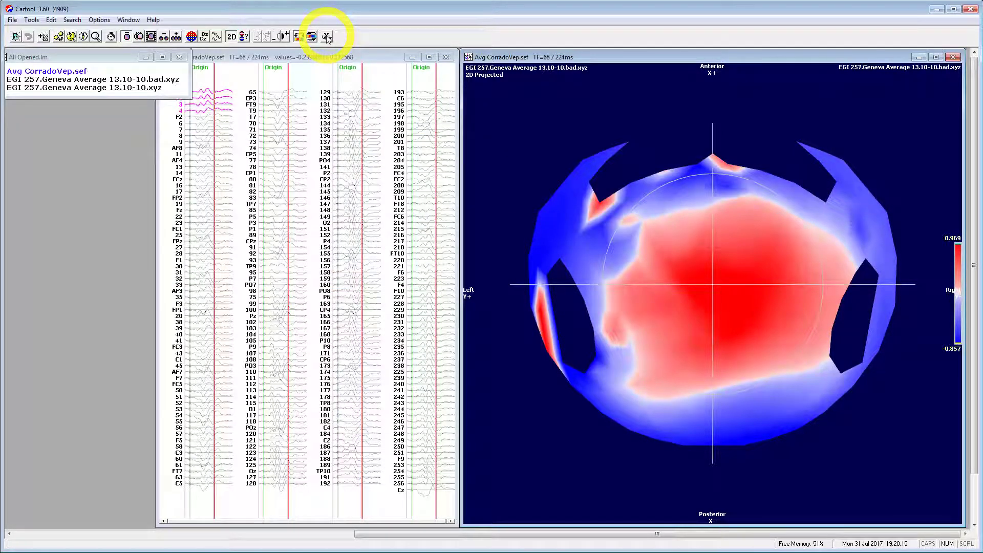